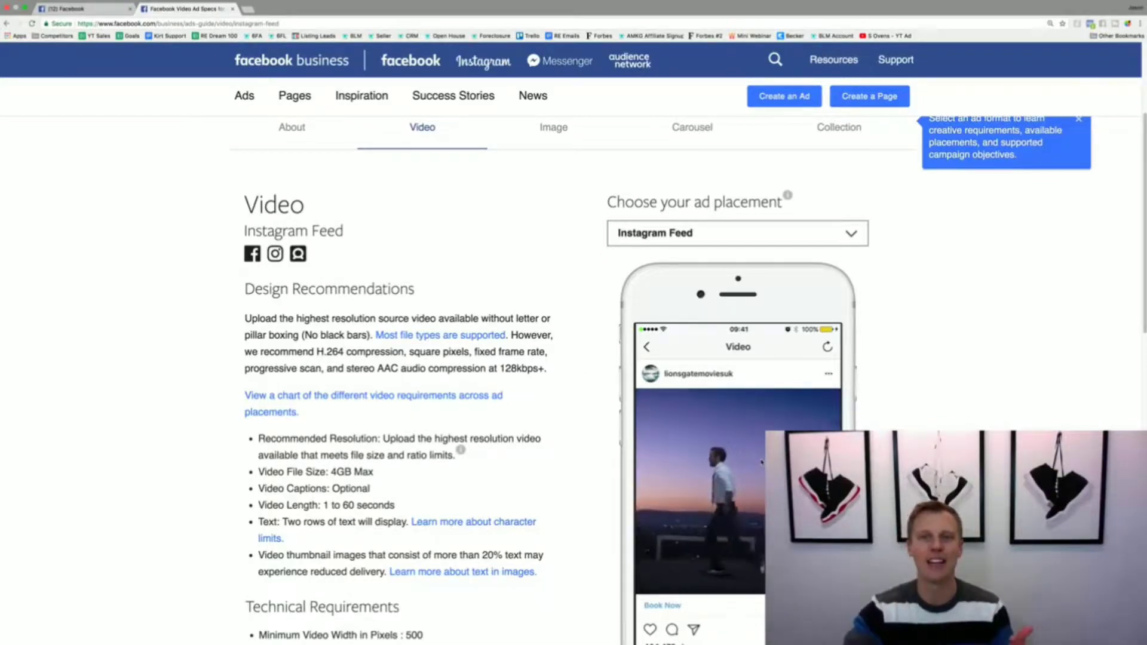
# Step: Review the video ad placement choices and the Instagram Feed video specifications, including video length and technical requirements
pyautogui.click(771, 232)
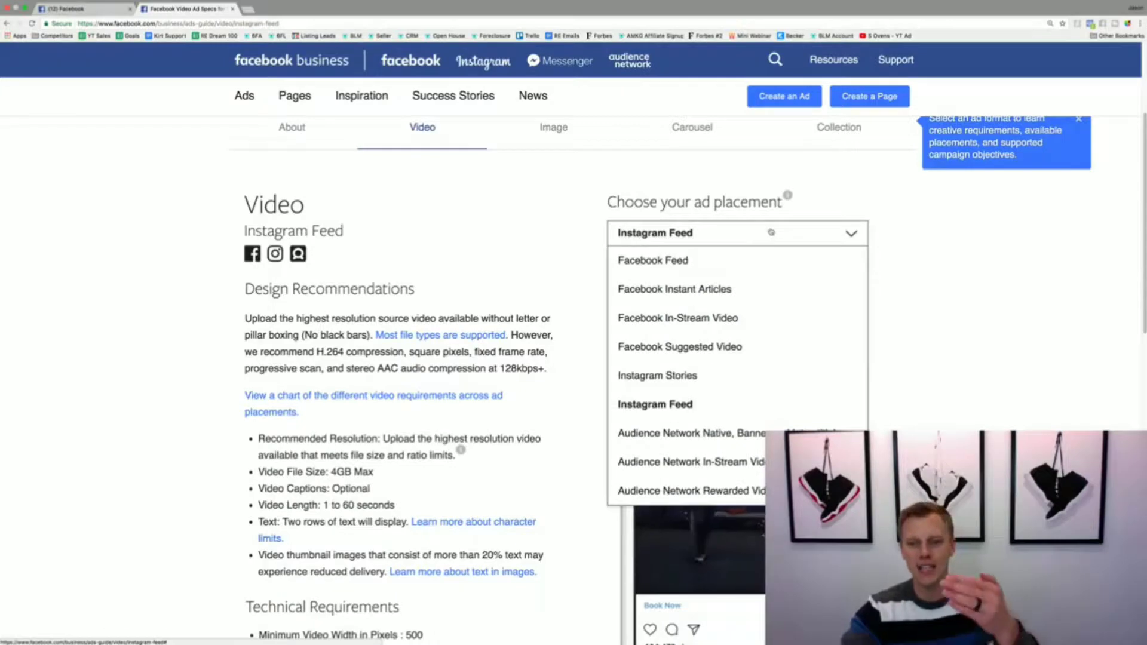
pyautogui.click(965, 371)
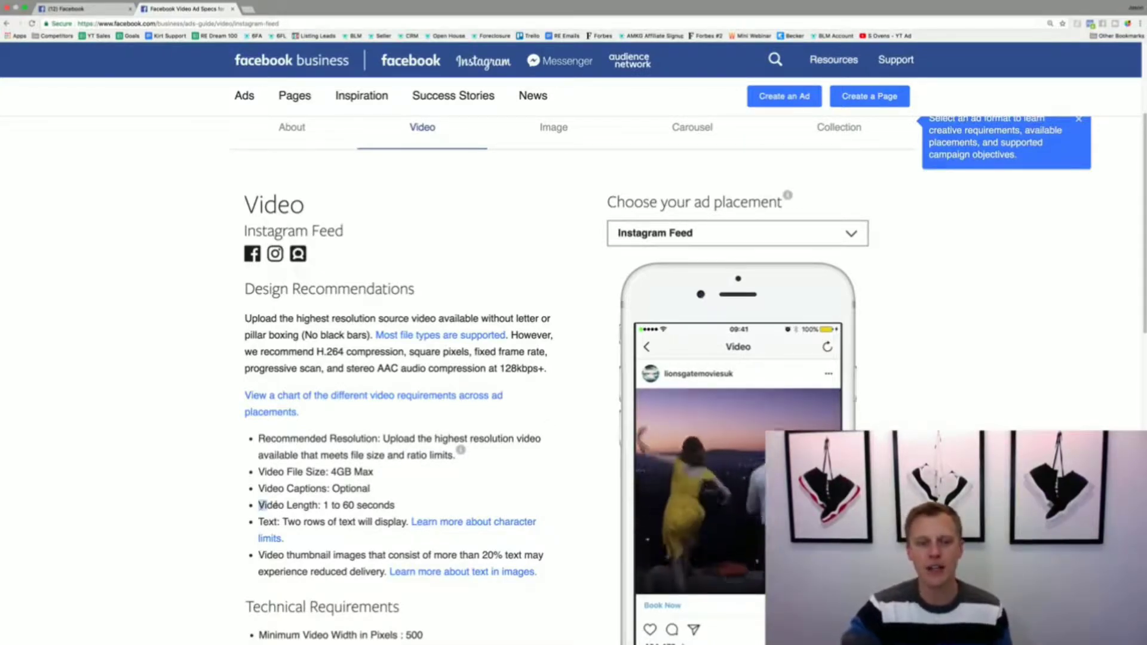
pyautogui.moveTo(261, 505); pyautogui.dragTo(399, 507)
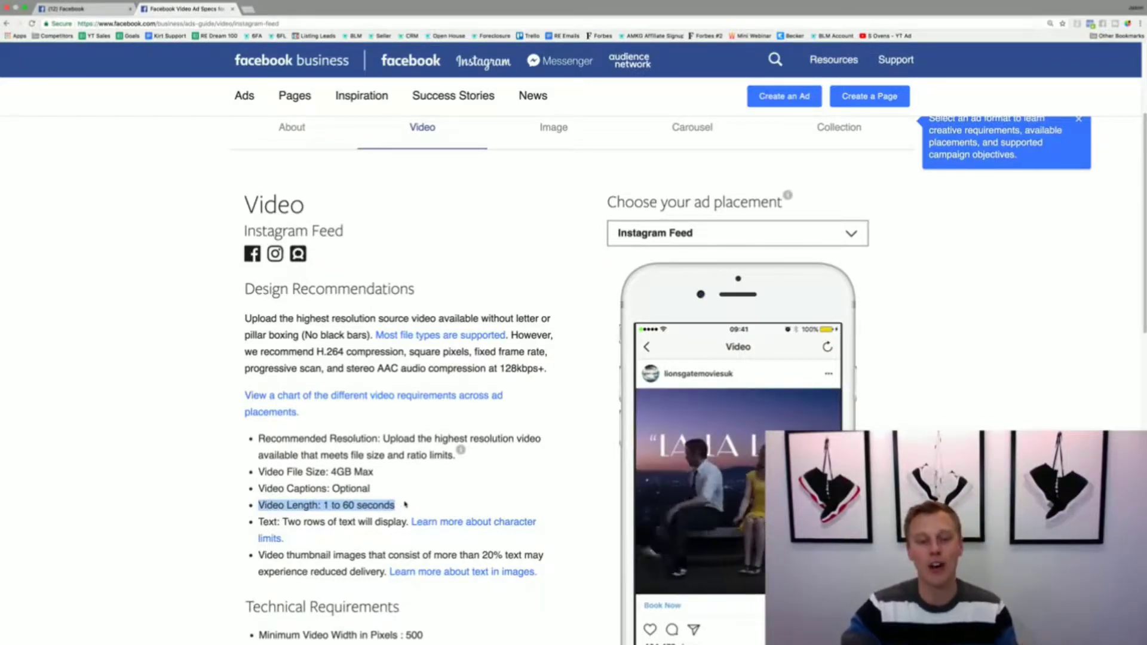
pyautogui.click(411, 502)
pyautogui.scroll(-5, 411, 501)
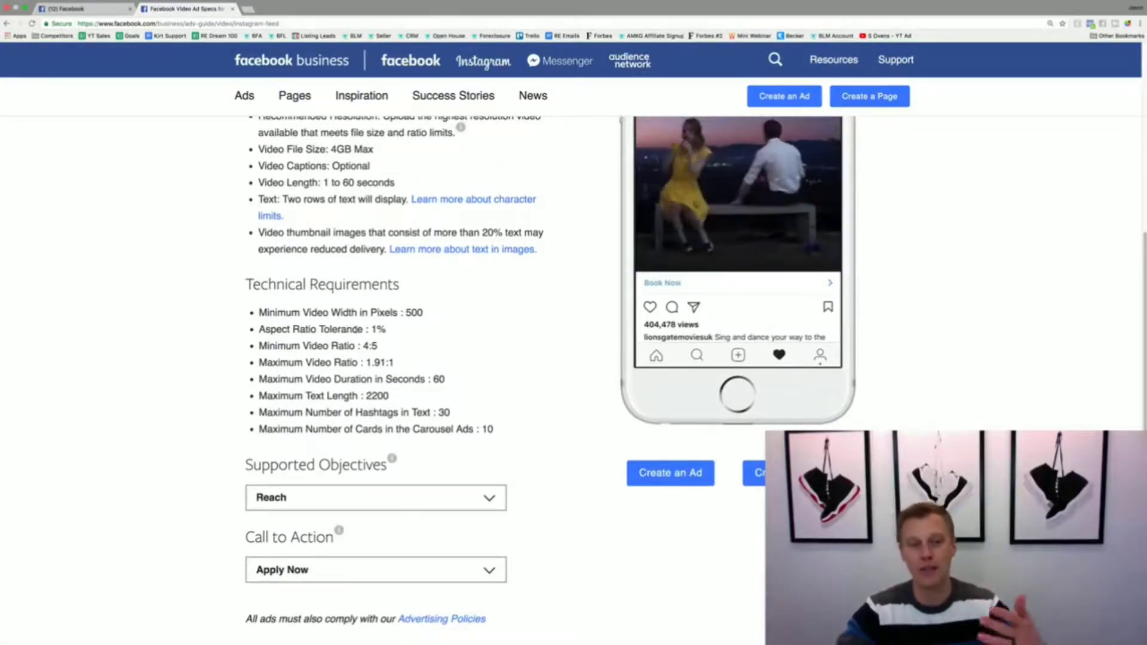
pyautogui.scroll(1, 352, 328)
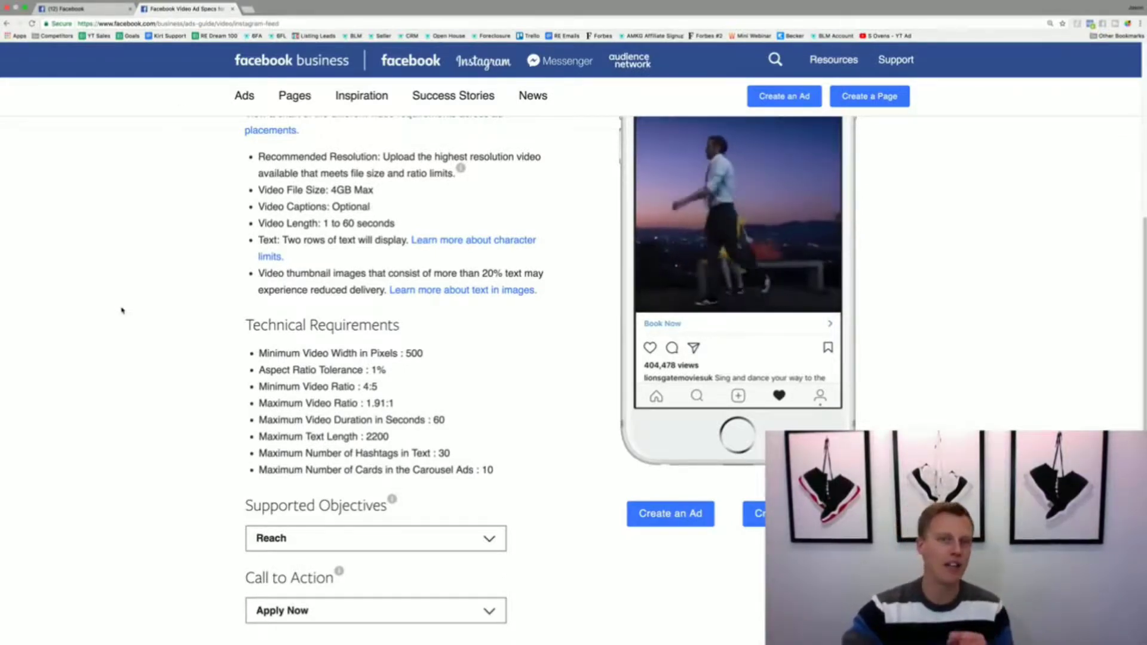
pyautogui.scroll(7, 122, 310)
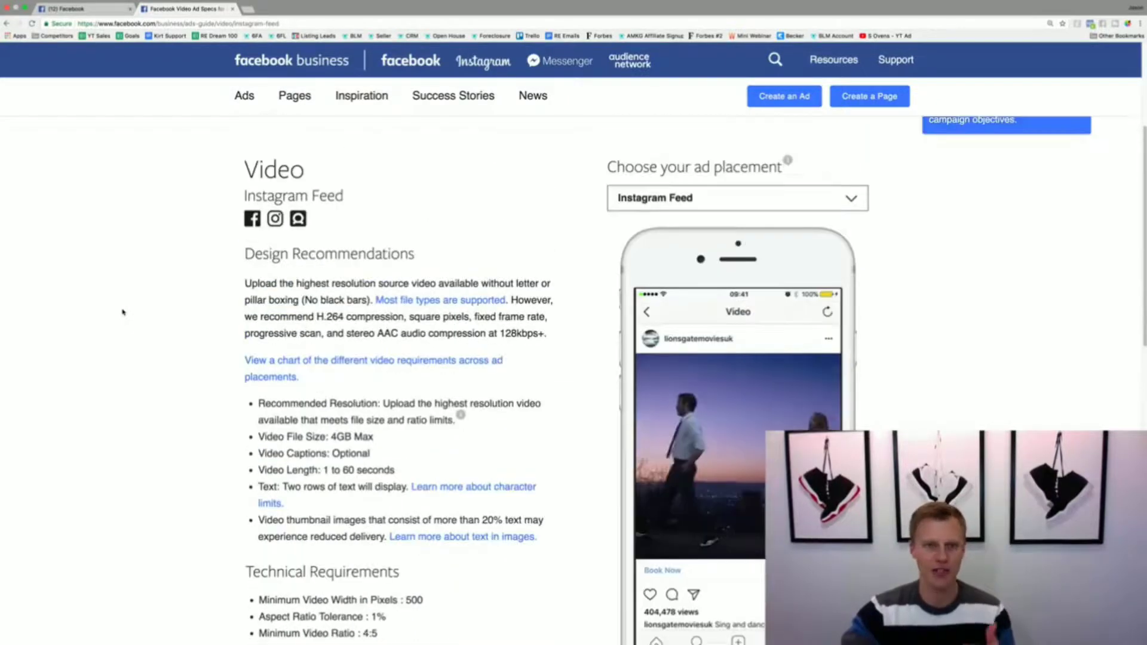
pyautogui.scroll(1, 124, 314)
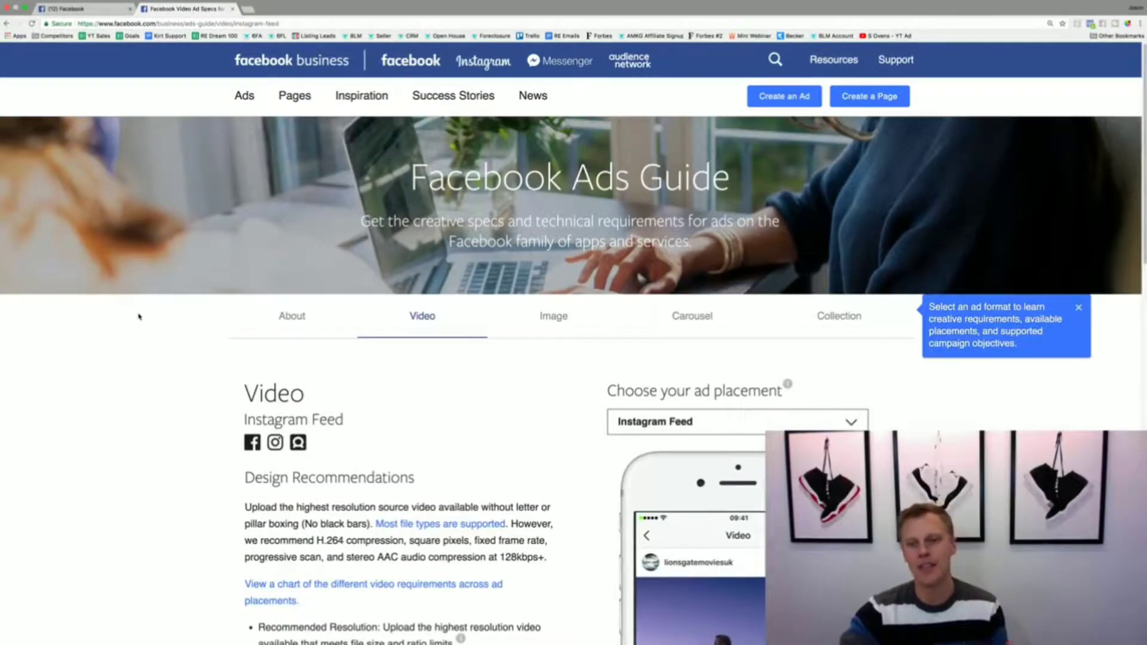
# Step: Switch the ad placement to Instagram Stories and check the allowed video length in its design recommendations
pyautogui.scroll(-1, 141, 325)
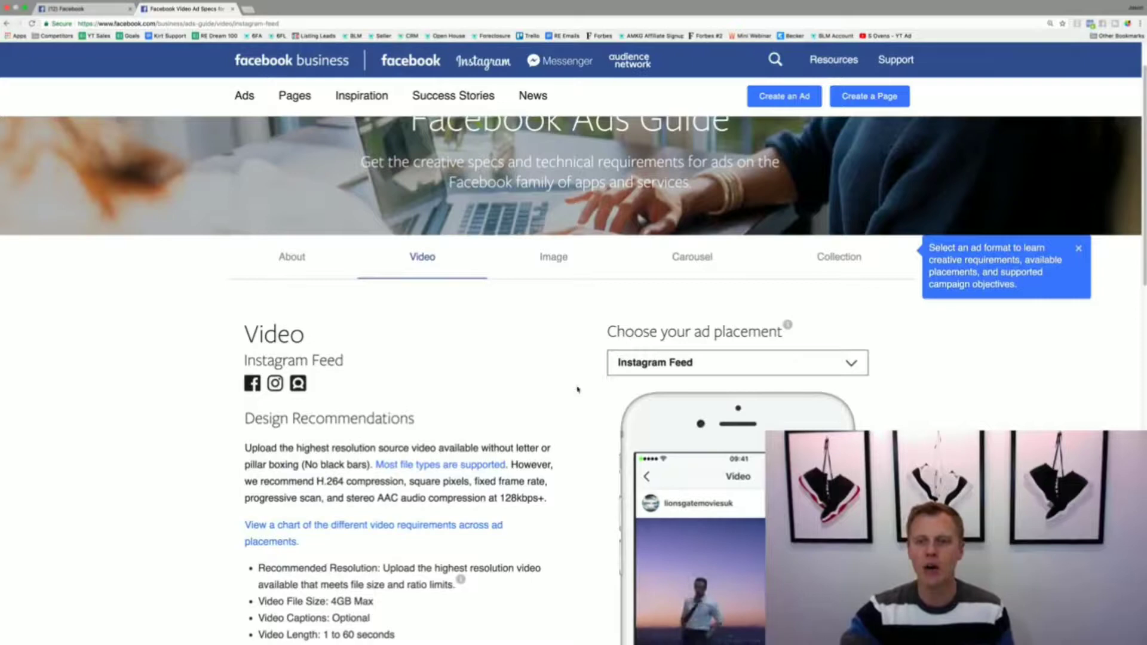
pyautogui.click(707, 363)
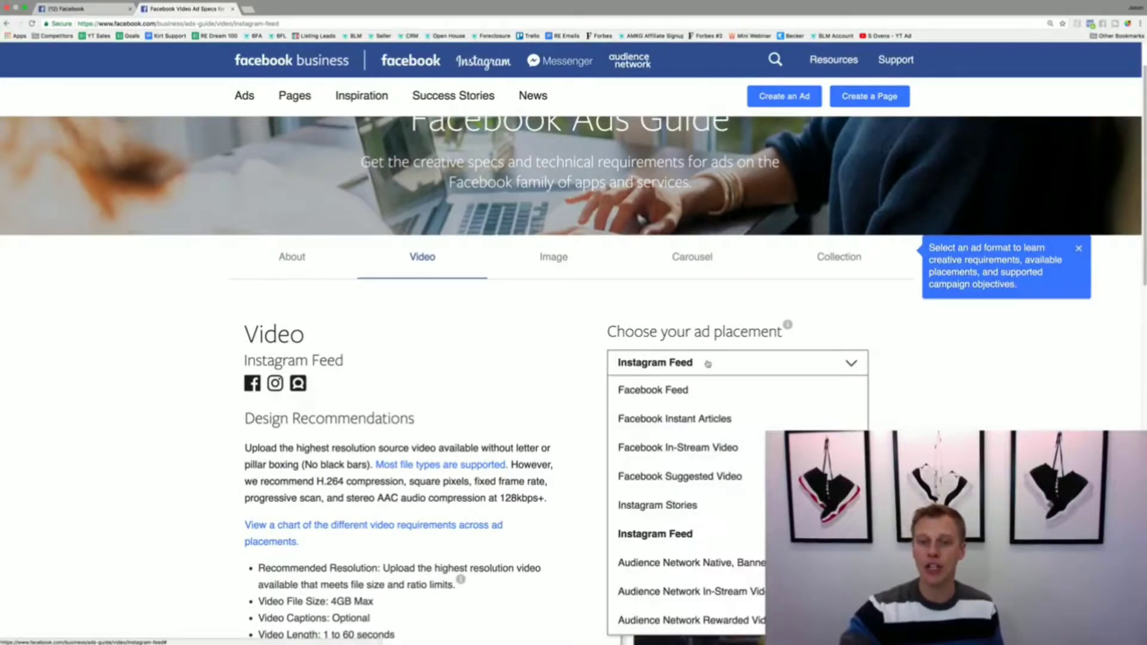
pyautogui.click(694, 504)
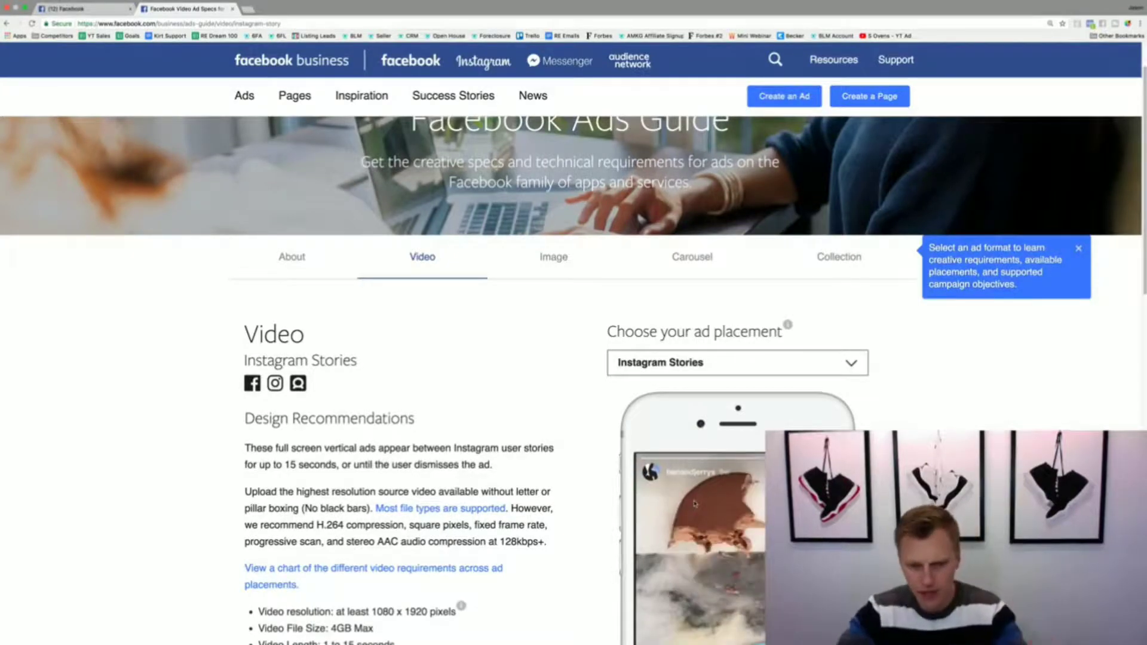
pyautogui.scroll(-5, 611, 499)
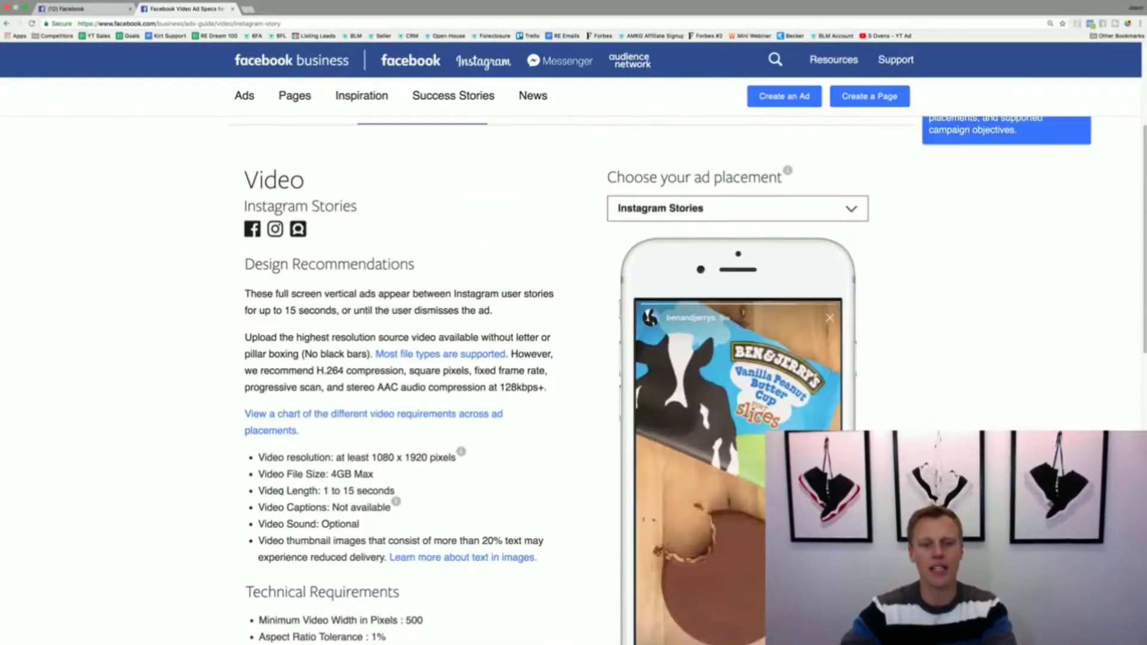
pyautogui.moveTo(323, 490); pyautogui.dragTo(401, 493)
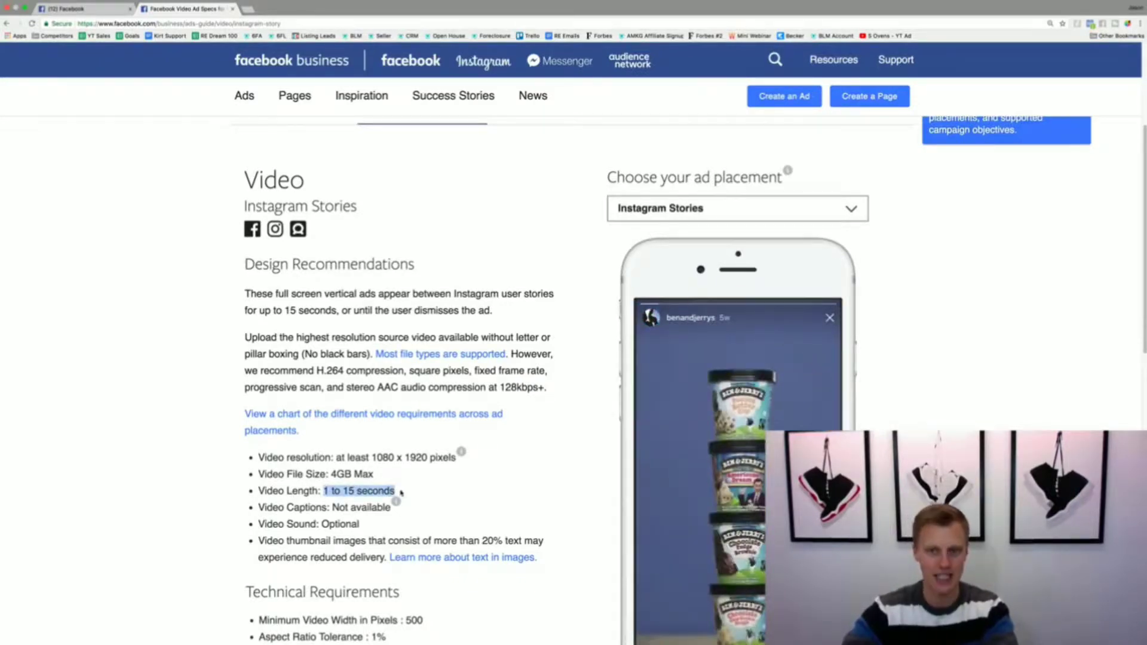
pyautogui.click(401, 492)
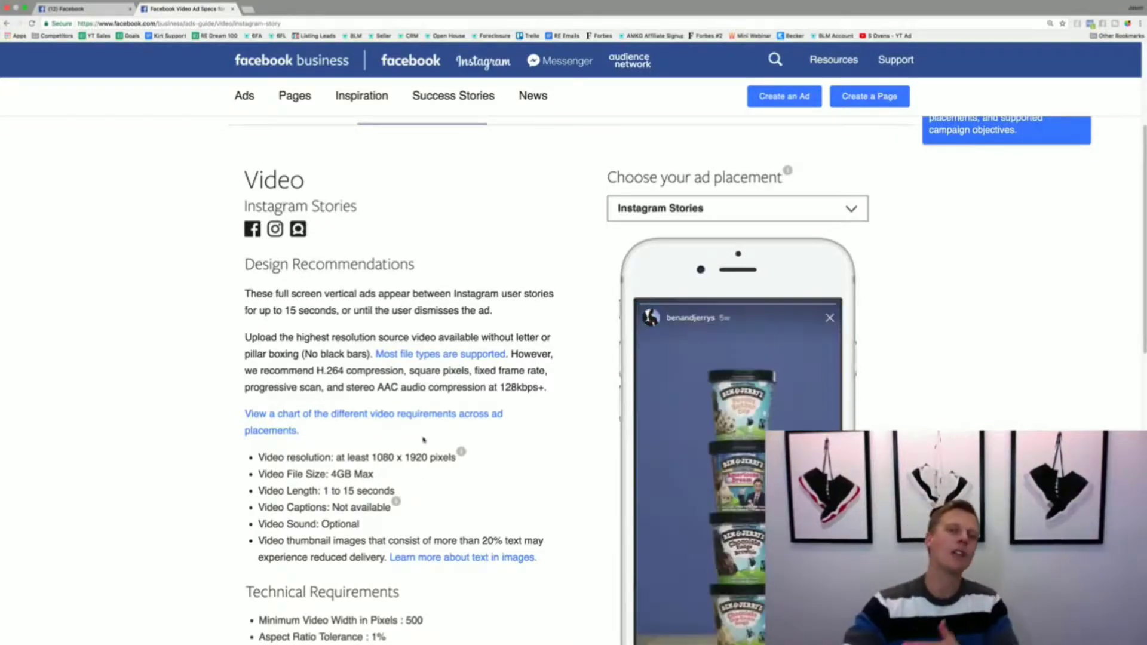
# Step: Switch to the Facebook home page, open ad creation and start over instead of continuing the unfinished Traffic campaign
pyautogui.click(96, 10)
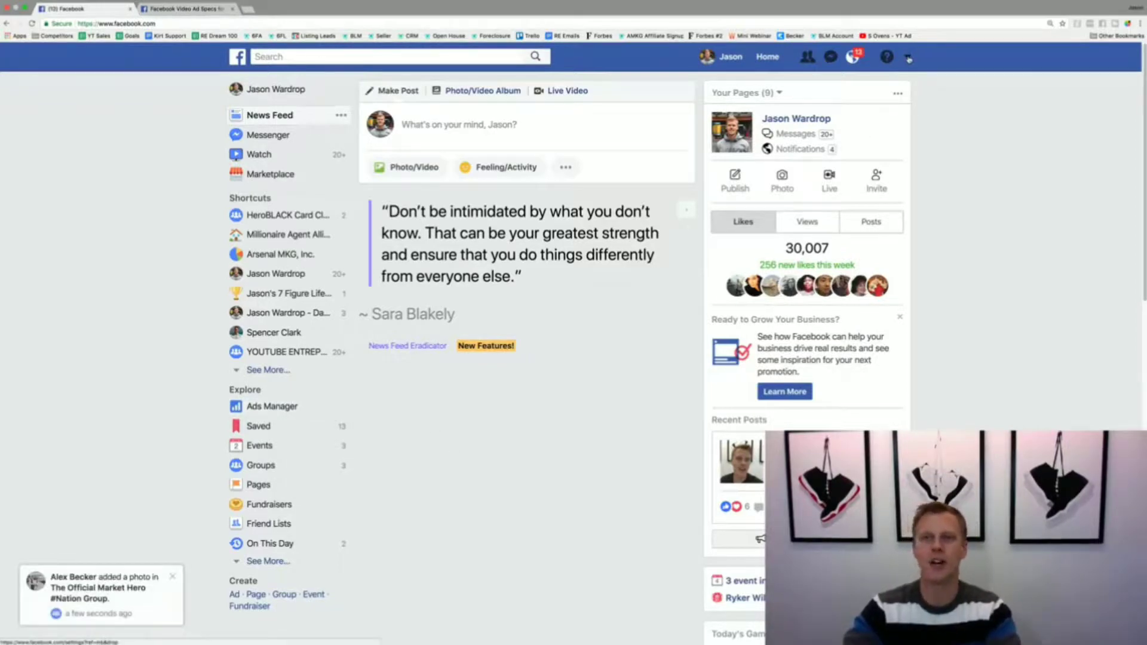
pyautogui.click(908, 58)
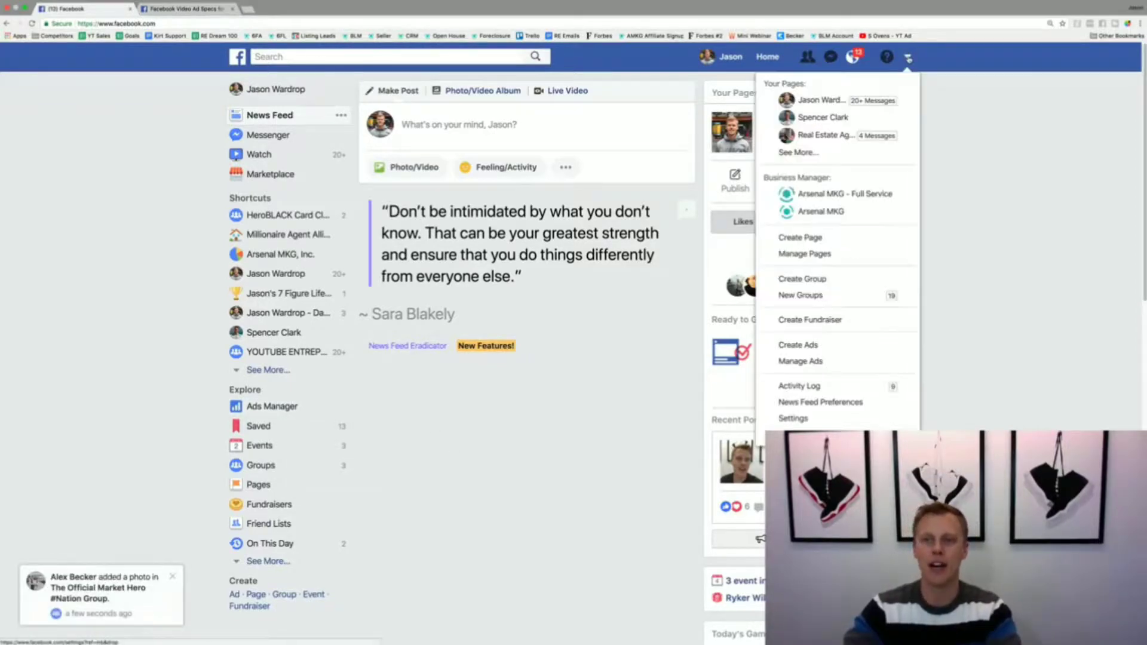
pyautogui.click(817, 348)
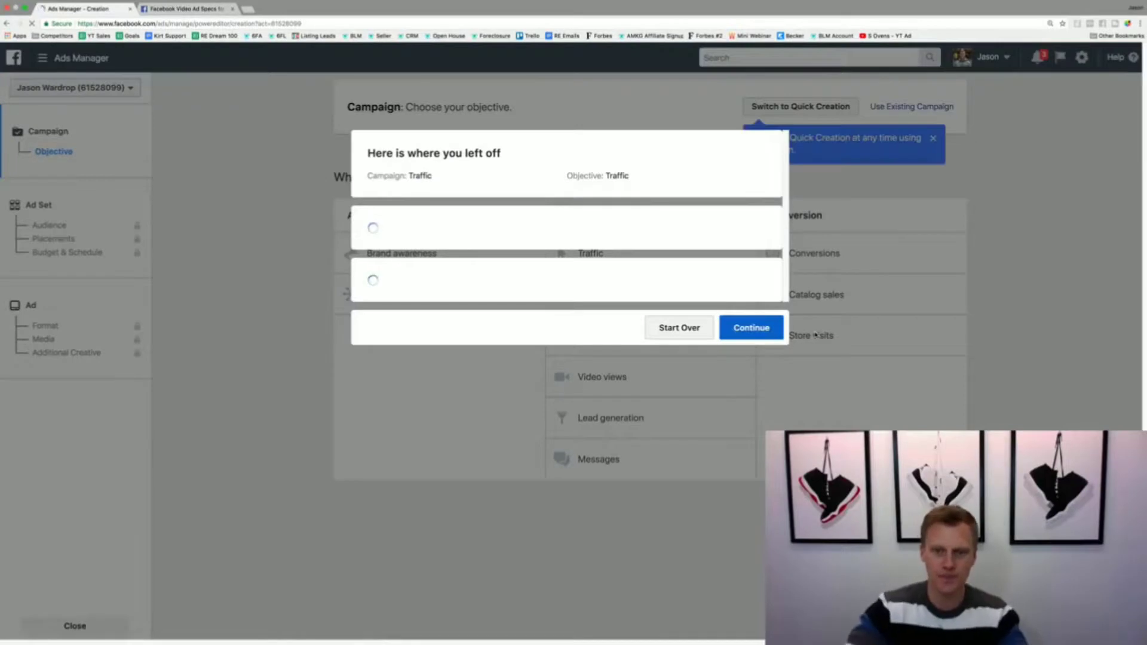
pyautogui.click(681, 546)
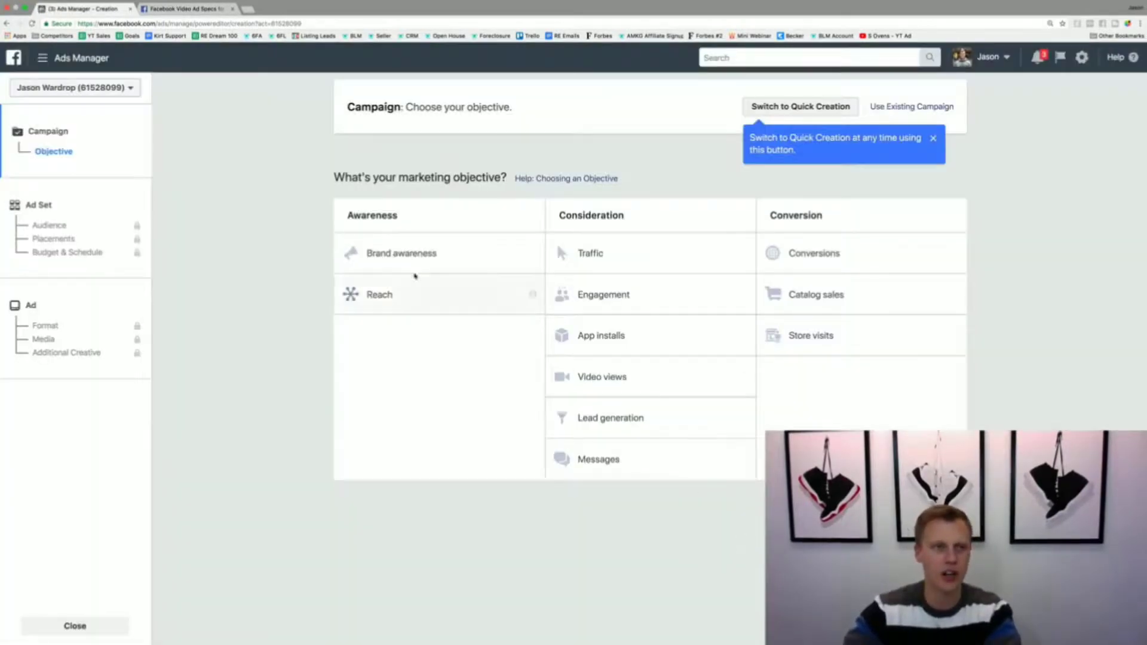
# Step: Go to the campaign overview in Ads Manager and dismiss the welcome tour and the Advertiser Help pane
pyautogui.click(94, 64)
pyautogui.click(60, 130)
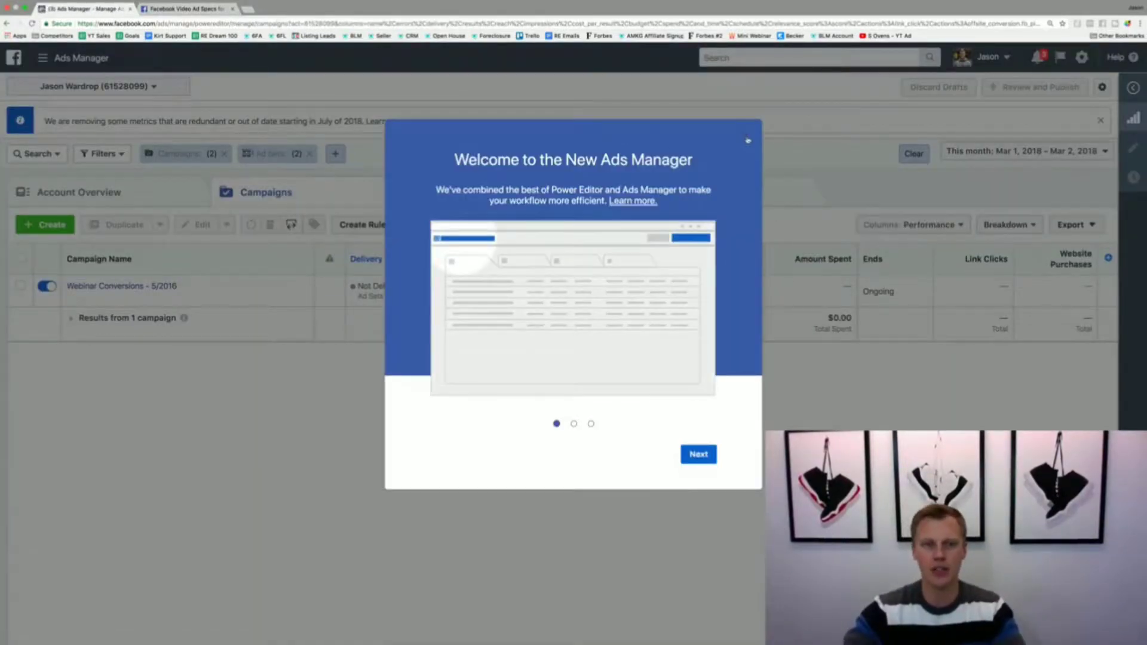
pyautogui.click(744, 134)
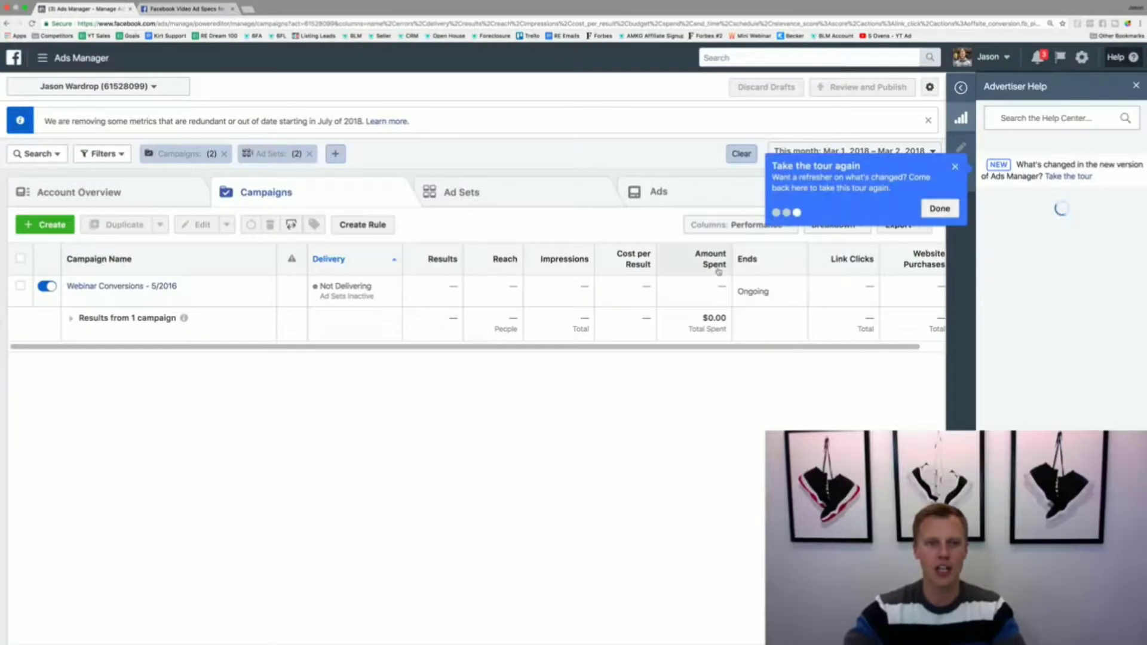
pyautogui.click(955, 167)
pyautogui.click(1135, 86)
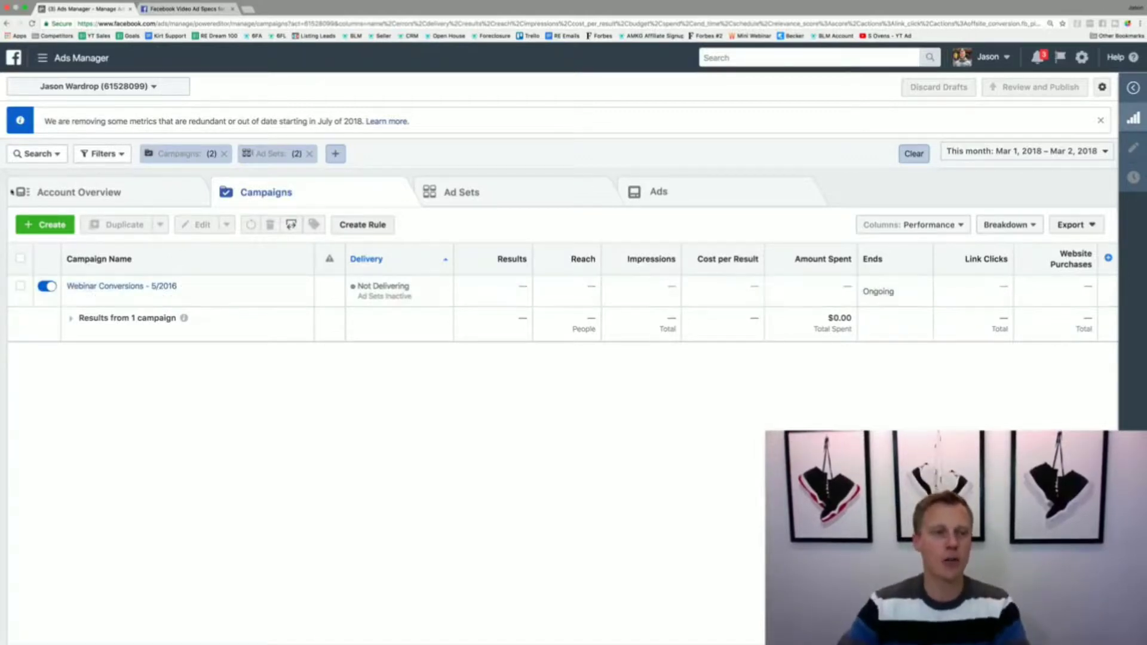
# Step: Create a new campaign with the Traffic objective, name it "Instagram (Demo)" and continue to the ad set
pyautogui.click(43, 225)
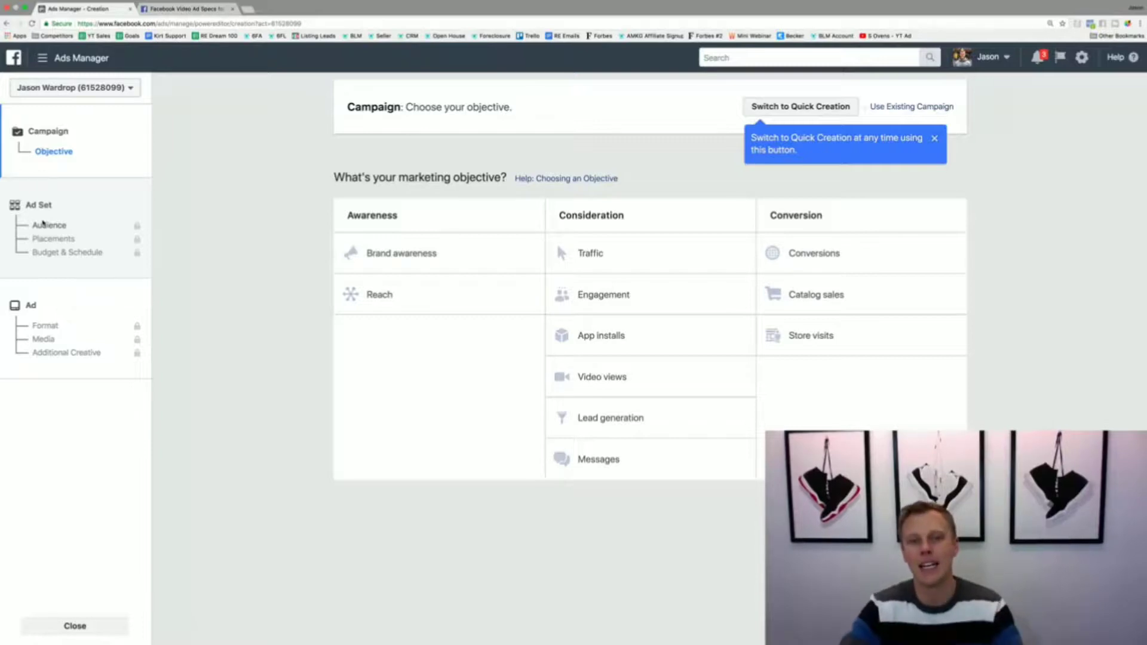
pyautogui.click(610, 254)
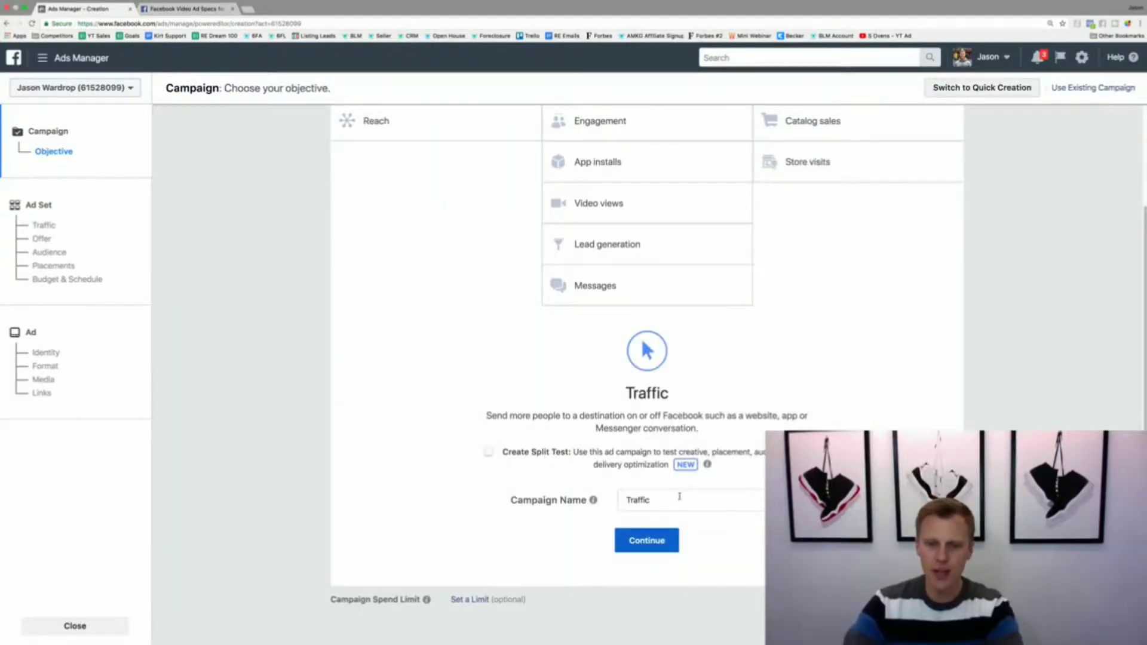
pyautogui.moveTo(679, 497); pyautogui.dragTo(628, 493)
pyautogui.write('Instagram (Demo')
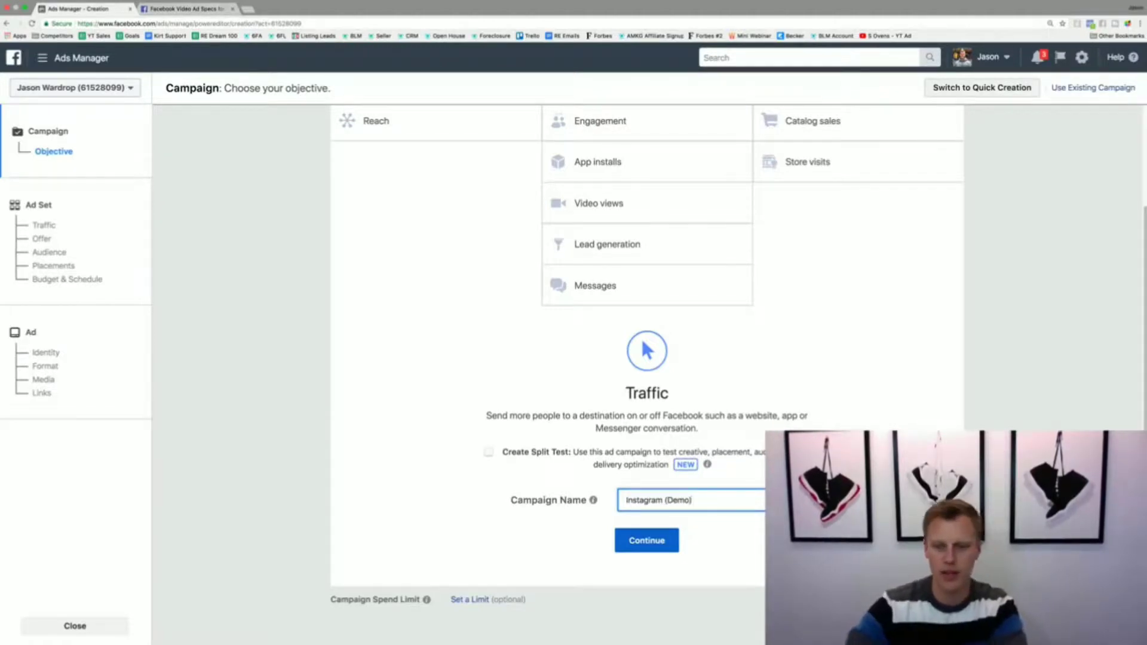
pyautogui.click(627, 540)
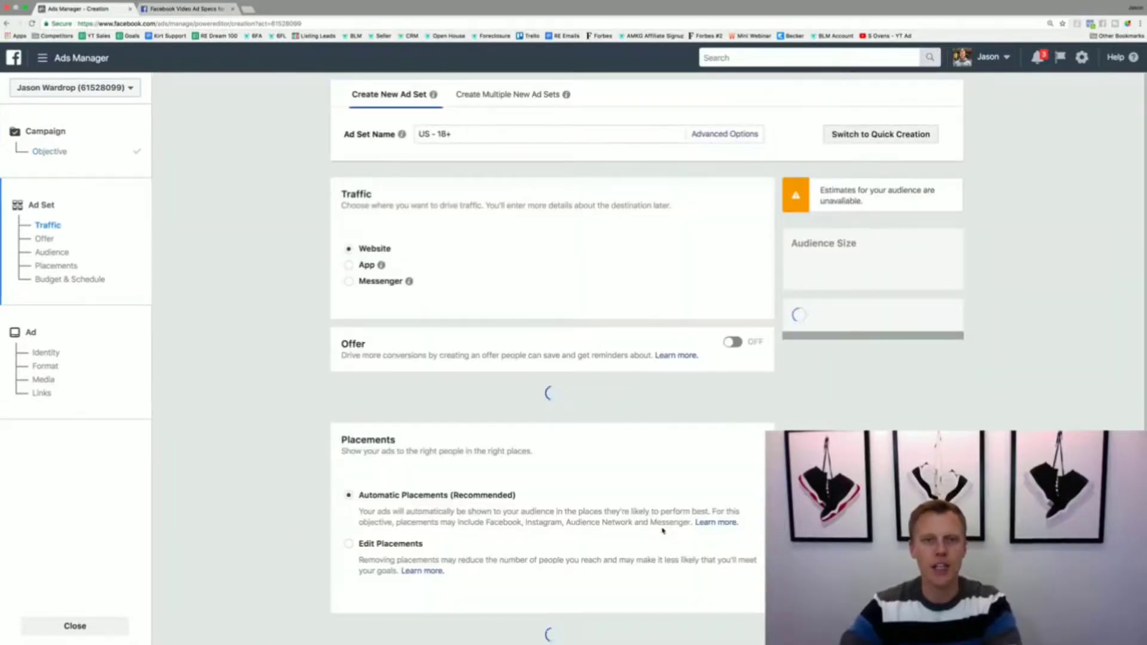
# Step: Name the ad set "Instagram Advertising (Demo)"
pyautogui.moveTo(454, 134); pyautogui.dragTo(411, 135)
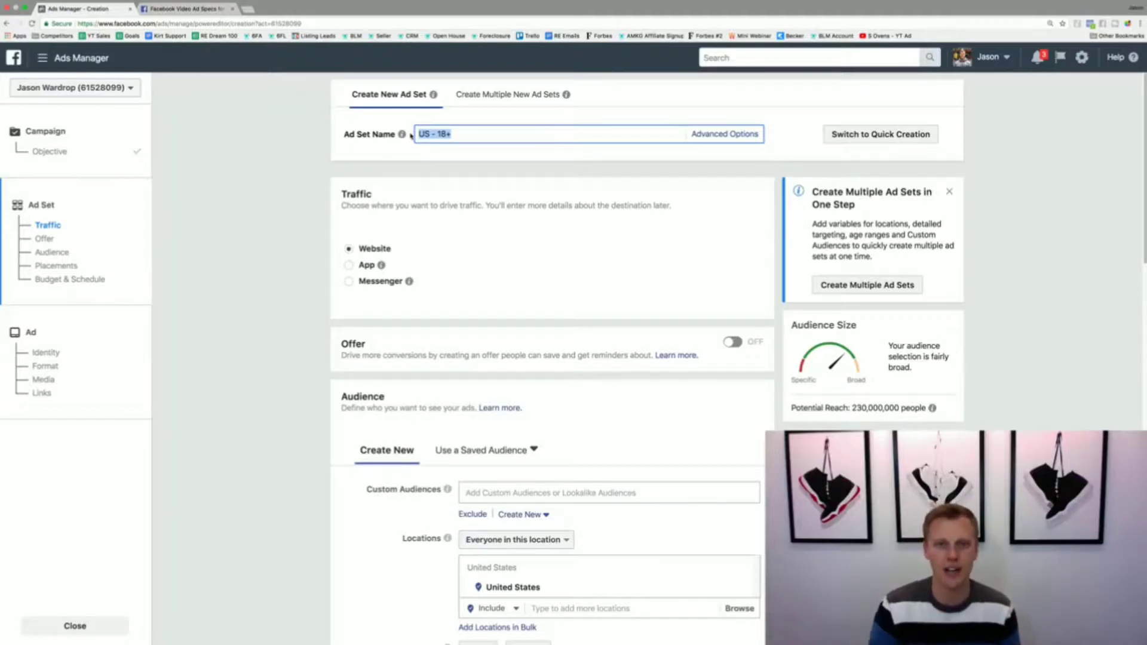
pyautogui.write('Insta')
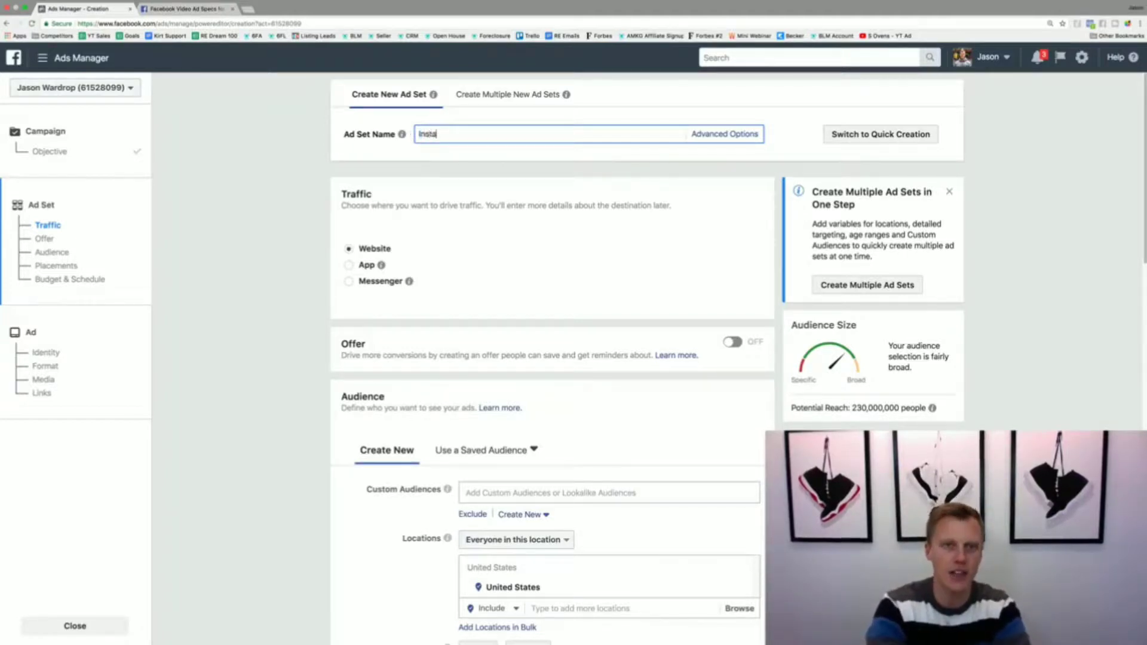
pyautogui.write('gram Advertisi')
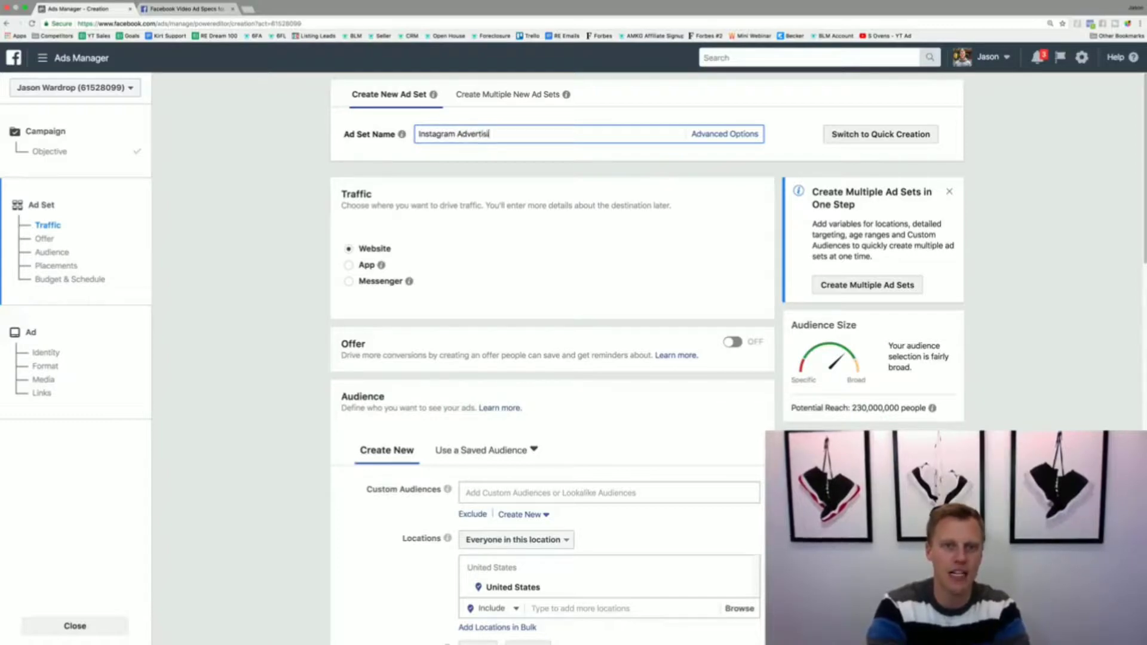
pyautogui.write('ng (Demo')
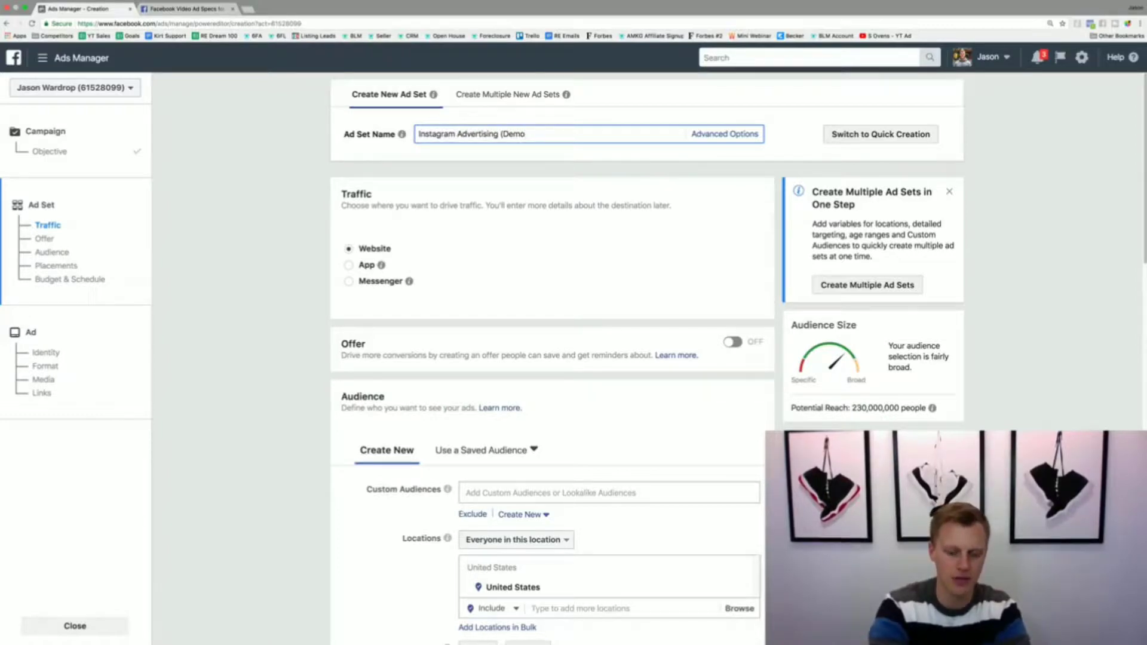
pyautogui.write(')')
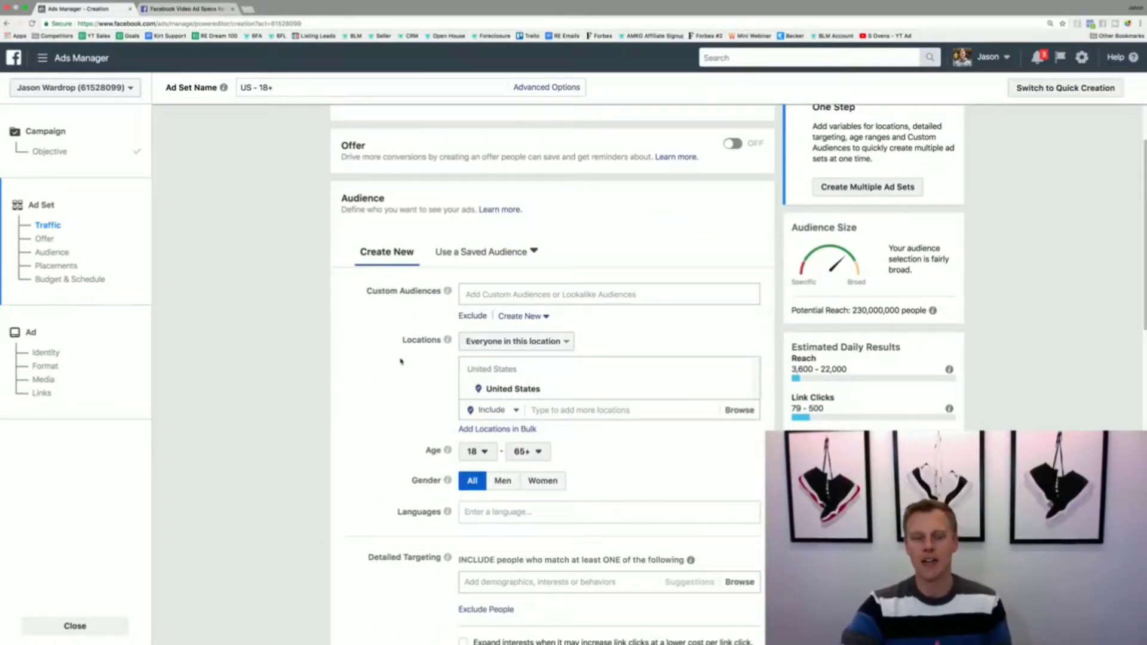
# Step: Replace the United States in the audience locations with the city New York, New York, United States
pyautogui.scroll(-1, 399, 358)
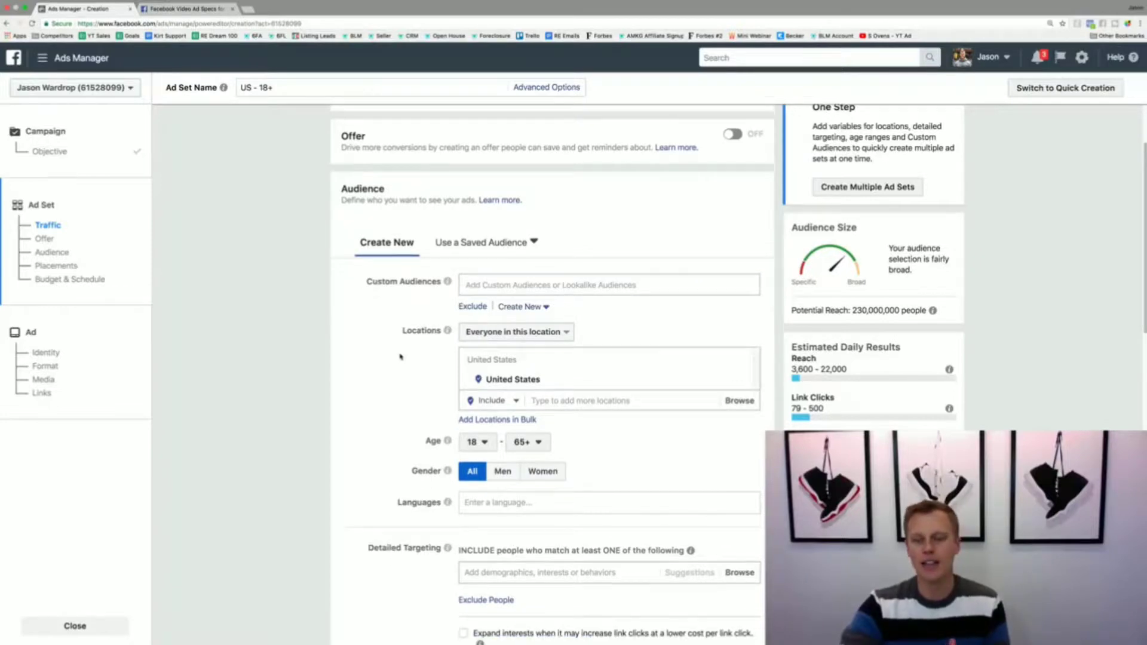
pyautogui.moveTo(637, 384)
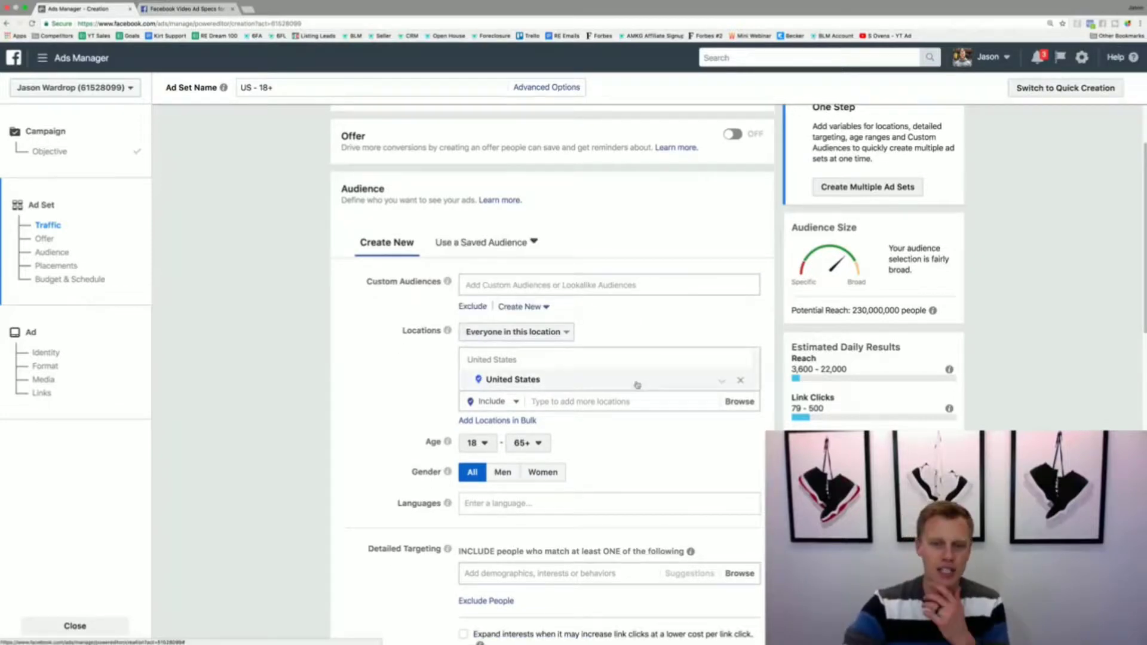
pyautogui.click(740, 383)
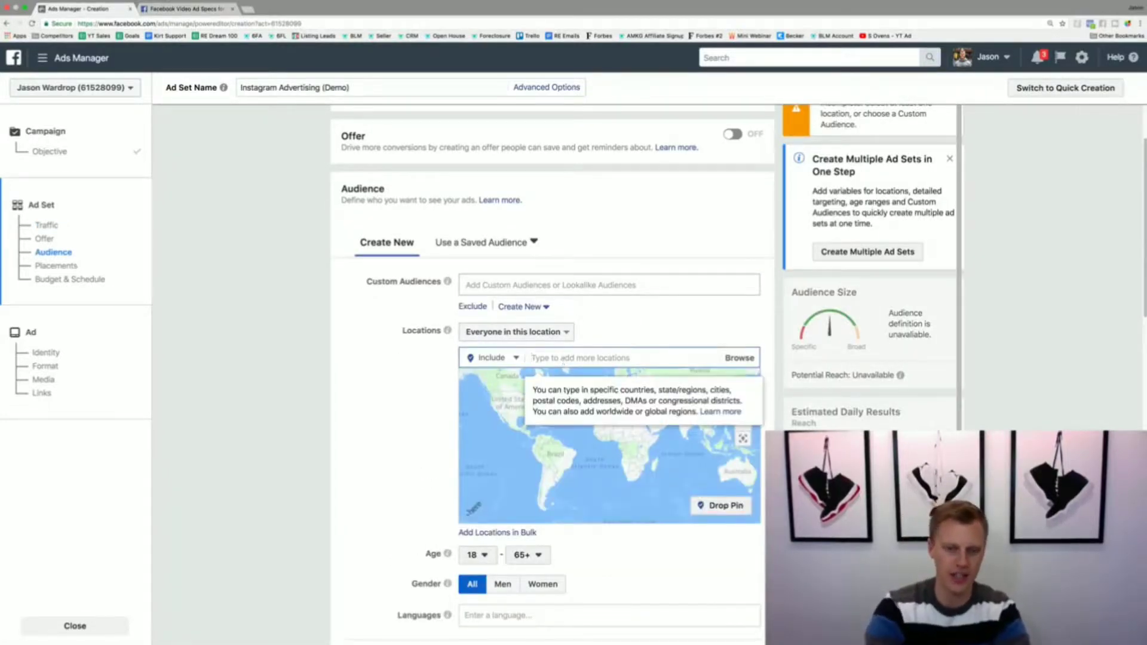
pyautogui.write('New York City')
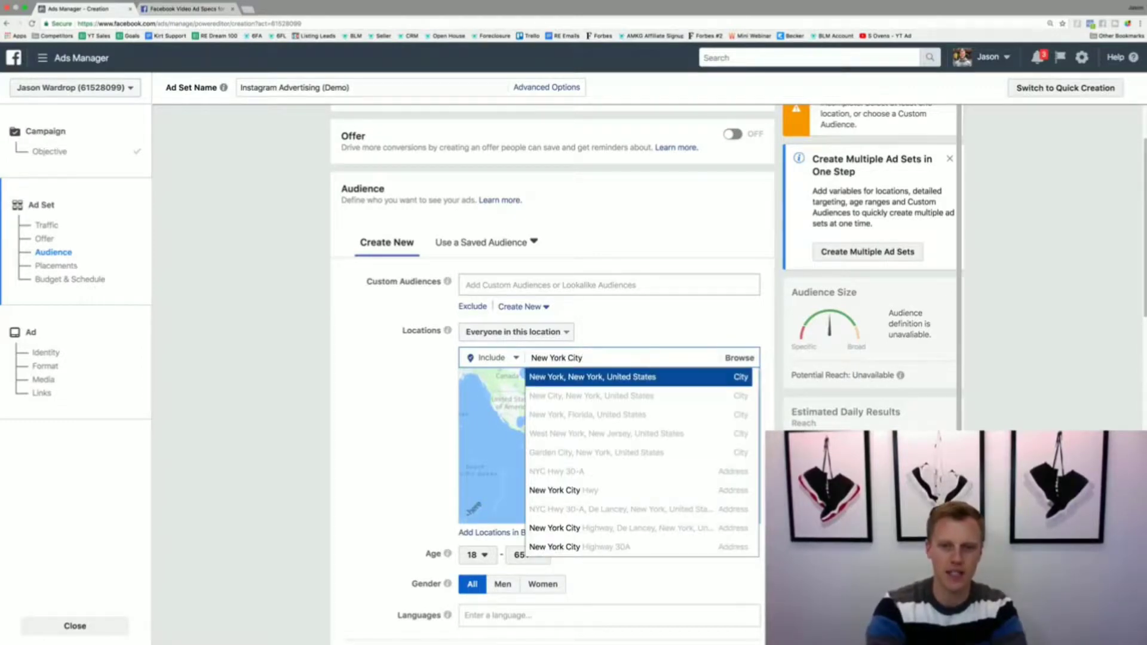
pyautogui.click(593, 376)
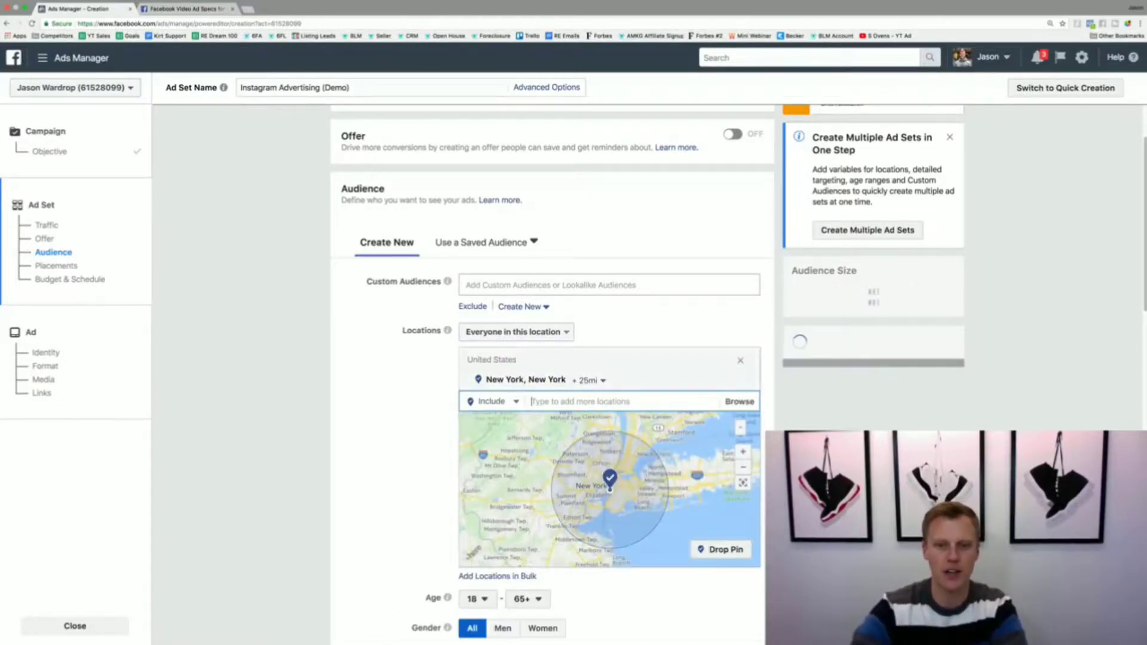
# Step: Set the radius around New York to 10 miles and the audience's minimum age to 25
pyautogui.click(593, 380)
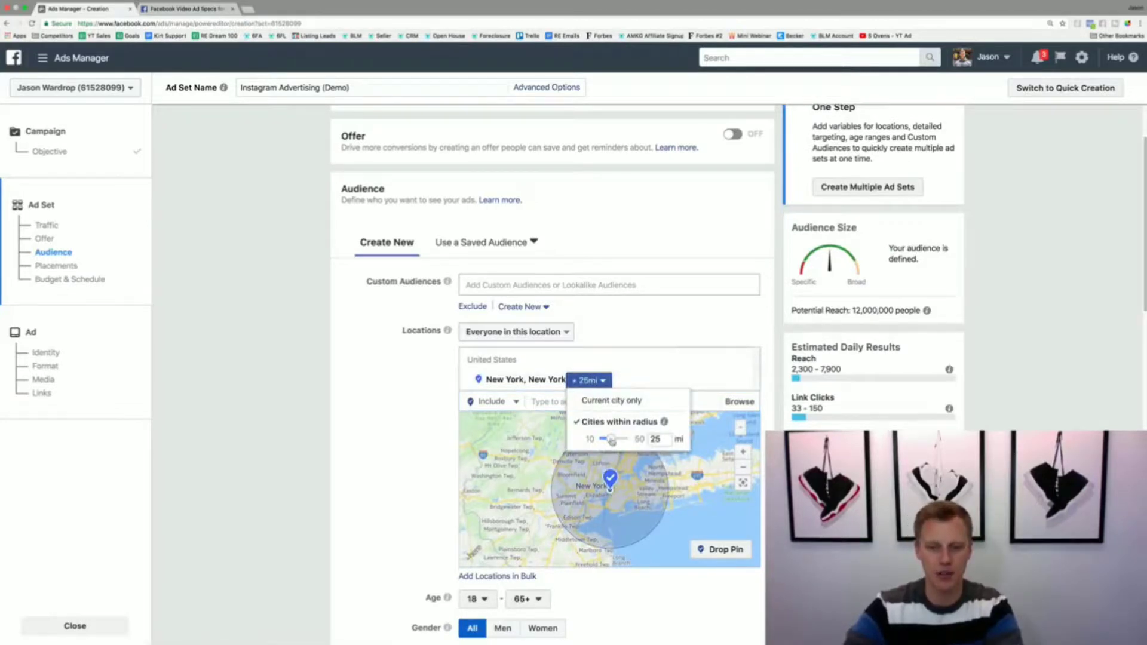
pyautogui.click(375, 470)
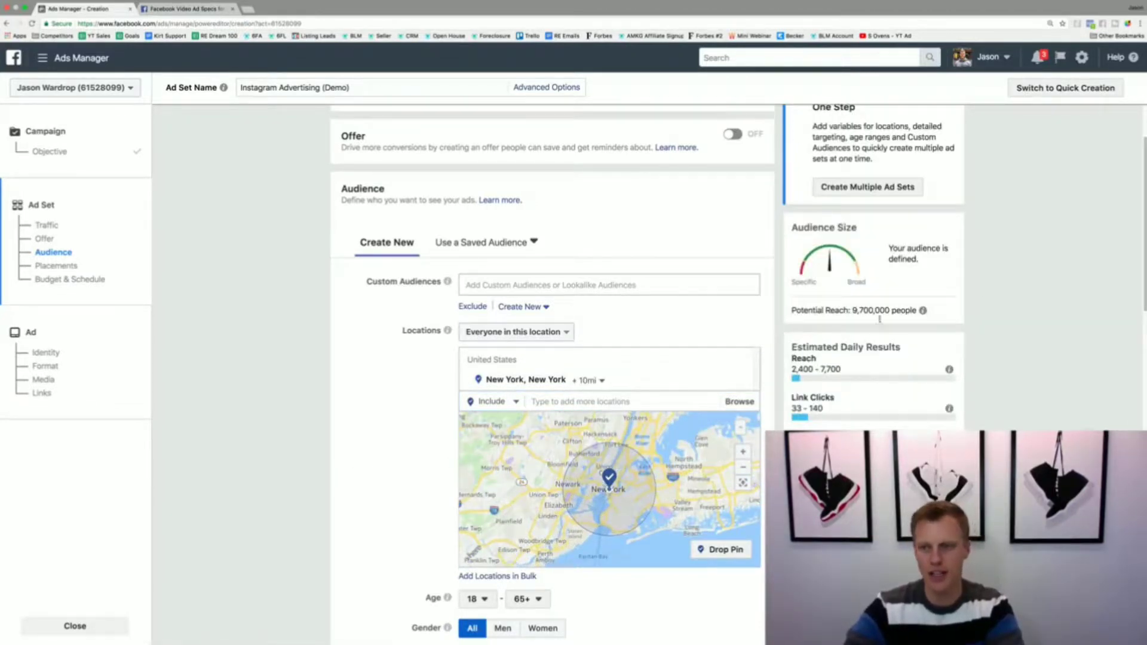
pyautogui.scroll(-1, 399, 489)
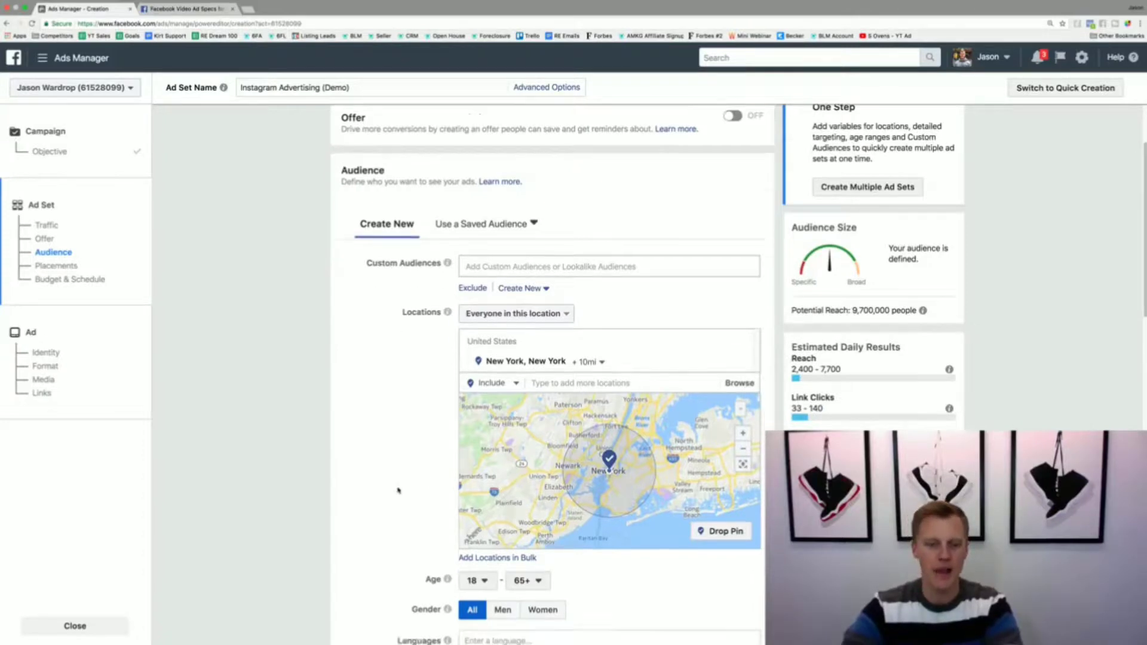
pyautogui.scroll(-3, 399, 490)
pyautogui.click(474, 516)
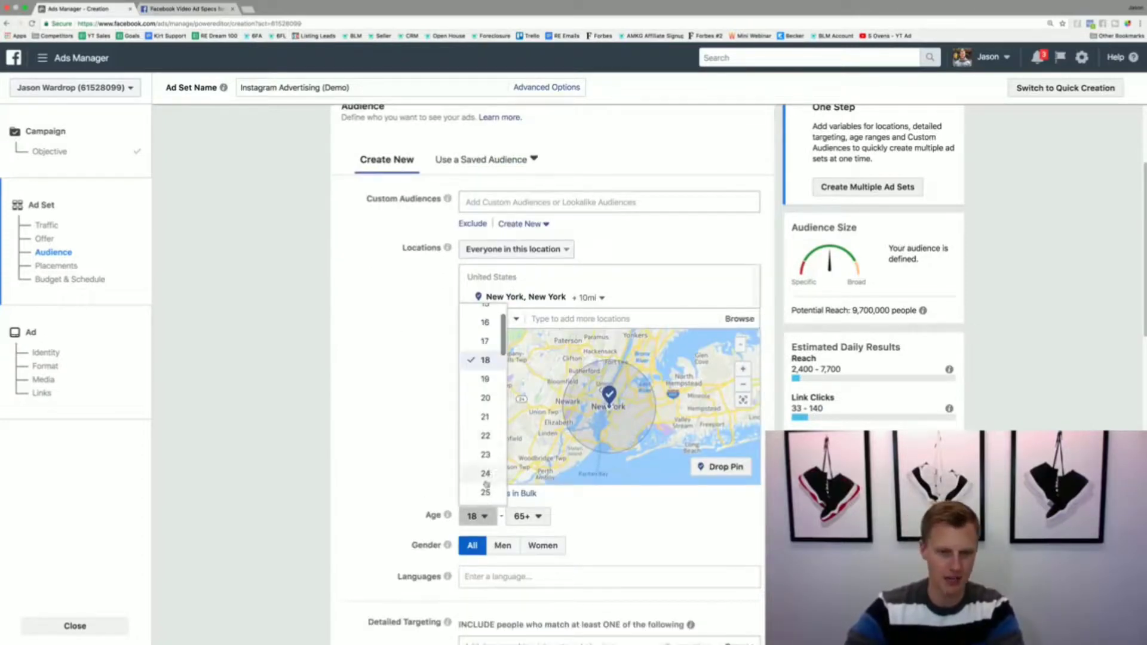
pyautogui.click(485, 492)
# Step: Add the interest Basketball, under Sports and outdoors > Sports, to the audience's detailed targeting
pyautogui.scroll(-6, 358, 520)
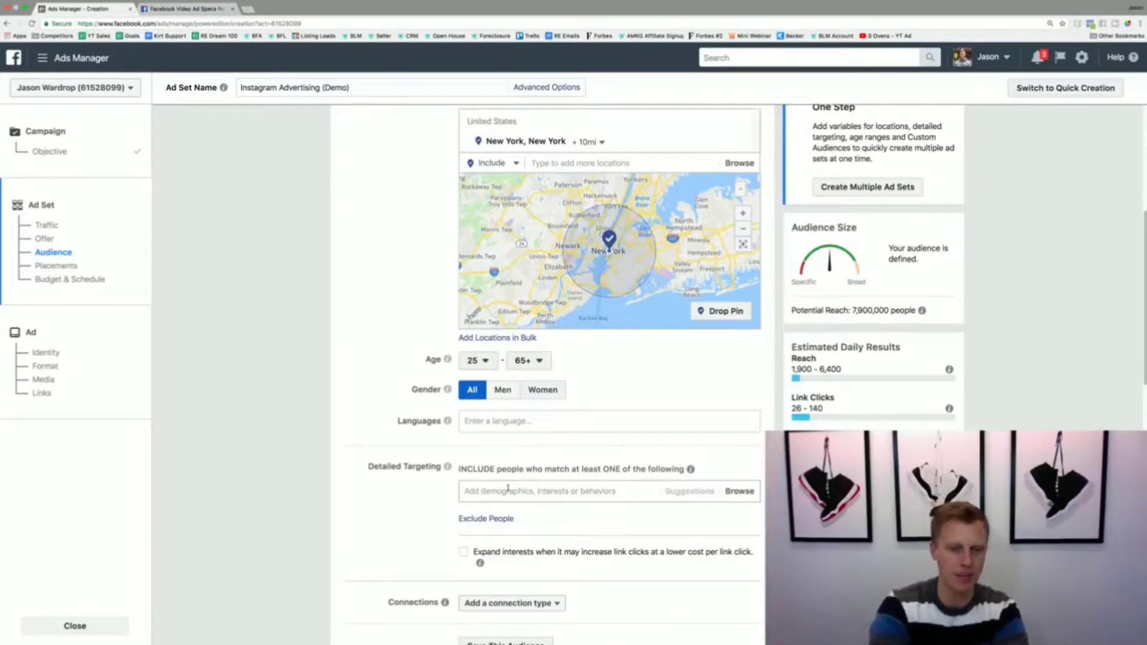
pyautogui.write('Basketball')
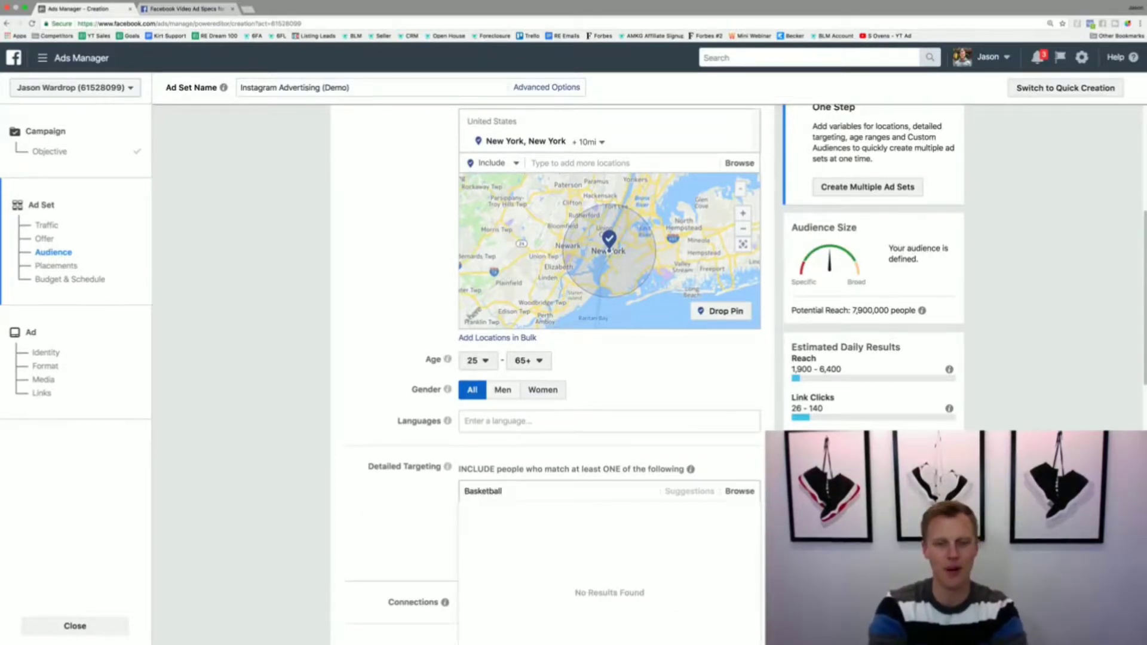
pyautogui.press('Return')
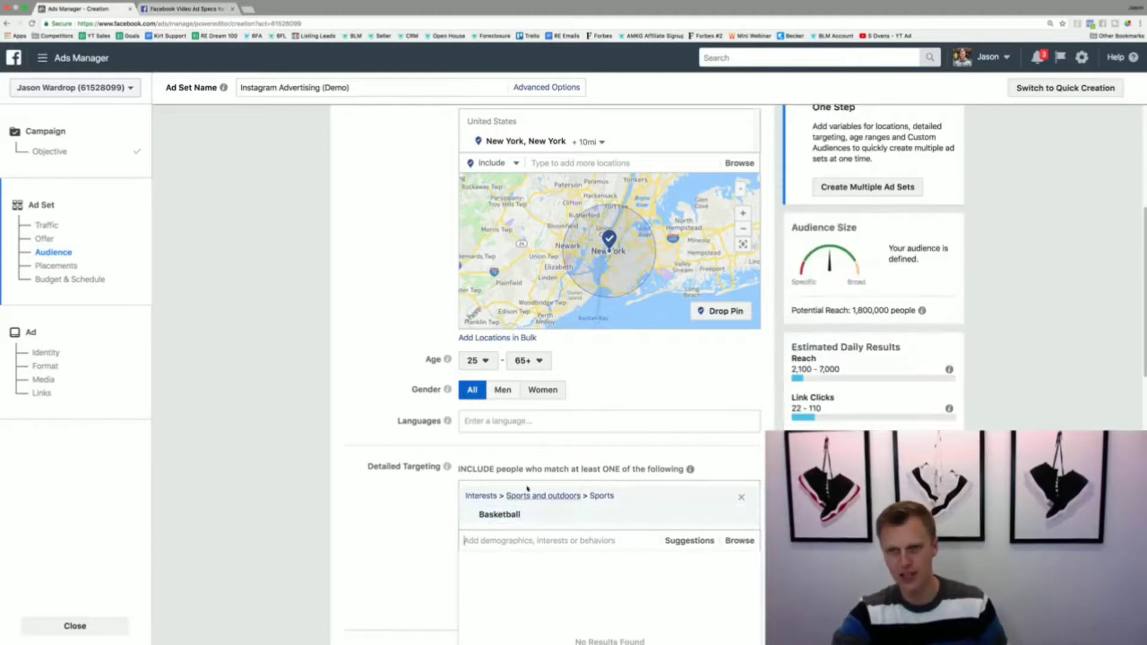
pyautogui.moveTo(850, 310); pyautogui.dragTo(924, 310)
pyautogui.click(966, 322)
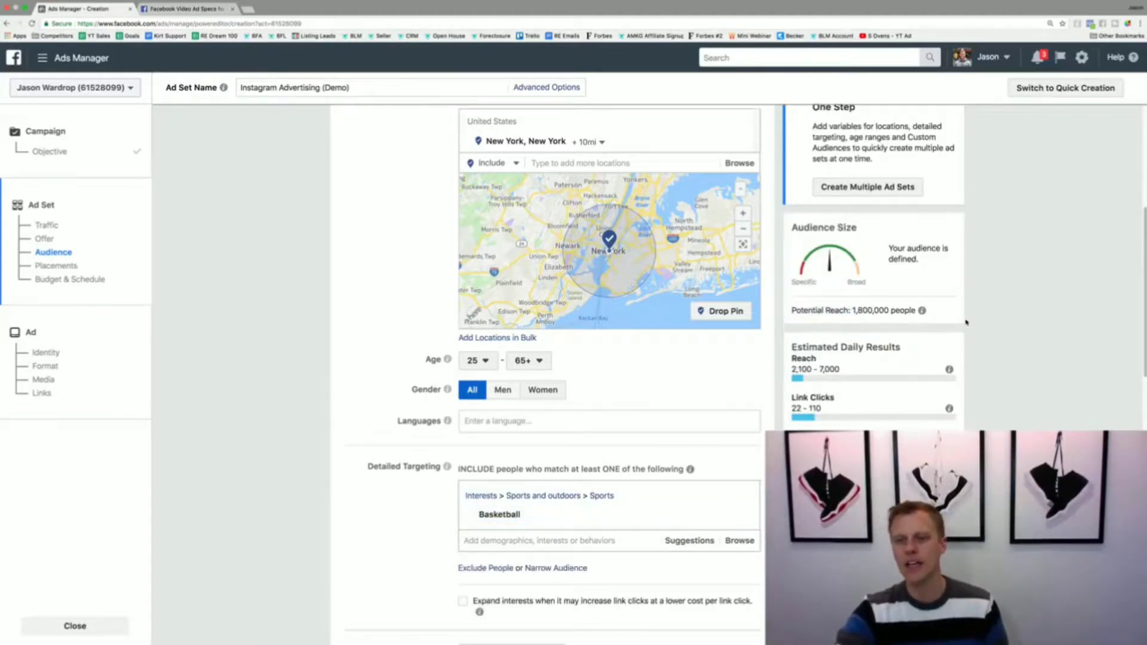
# Step: Switch the ad set from automatic placements to Edit Placements
pyautogui.scroll(-5, 384, 499)
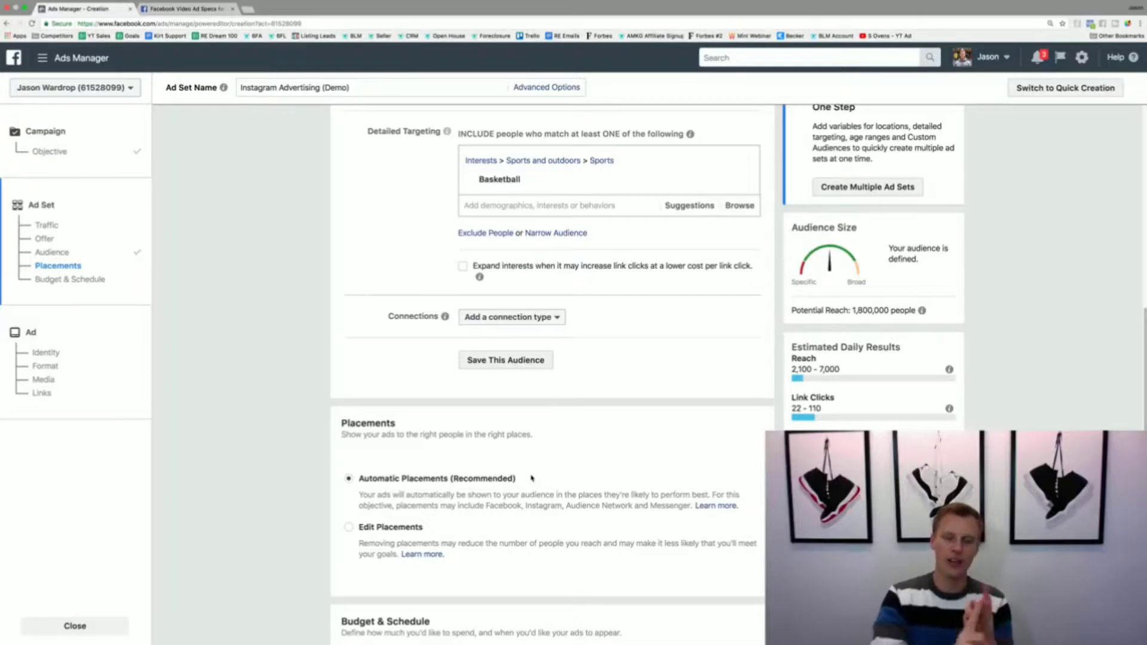
pyautogui.click(349, 528)
pyautogui.scroll(-5, 302, 515)
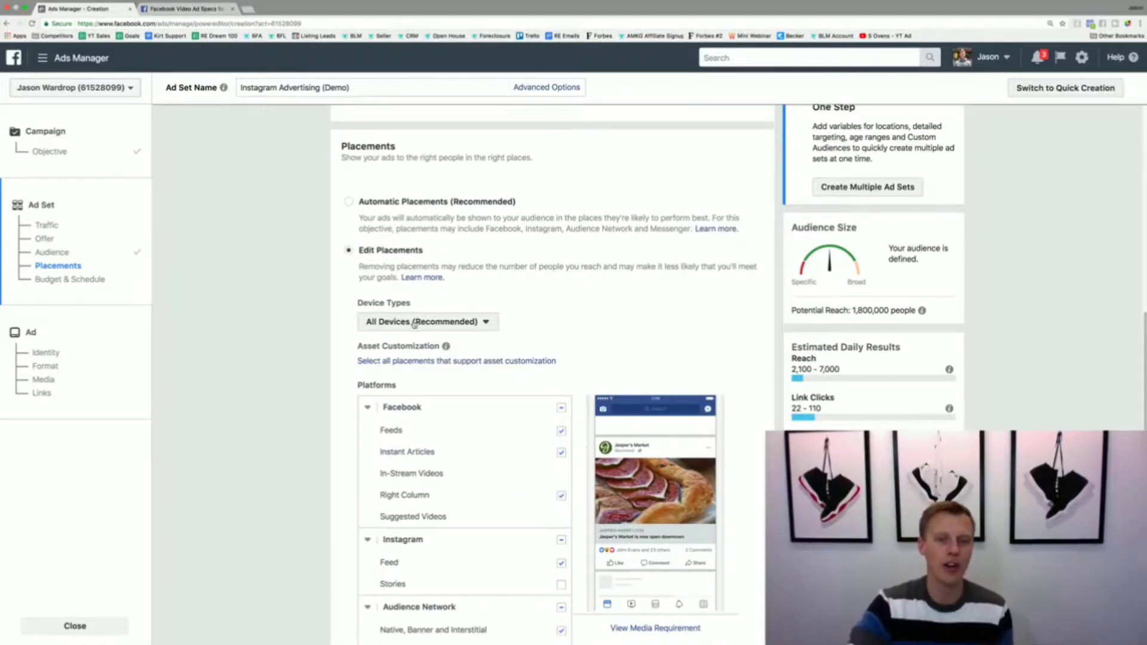
# Step: Try the Mobile Only and Desktop Only device types for the placements and return to All Devices (Recommended)
pyautogui.click(414, 324)
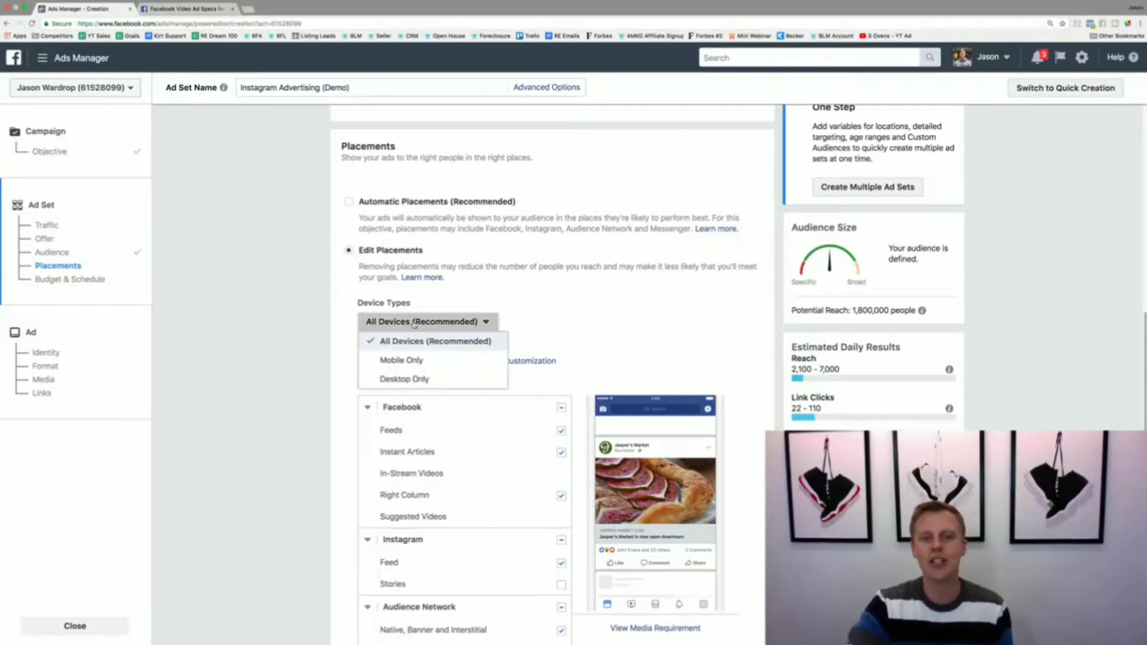
pyautogui.click(421, 361)
pyautogui.click(422, 325)
pyautogui.click(414, 379)
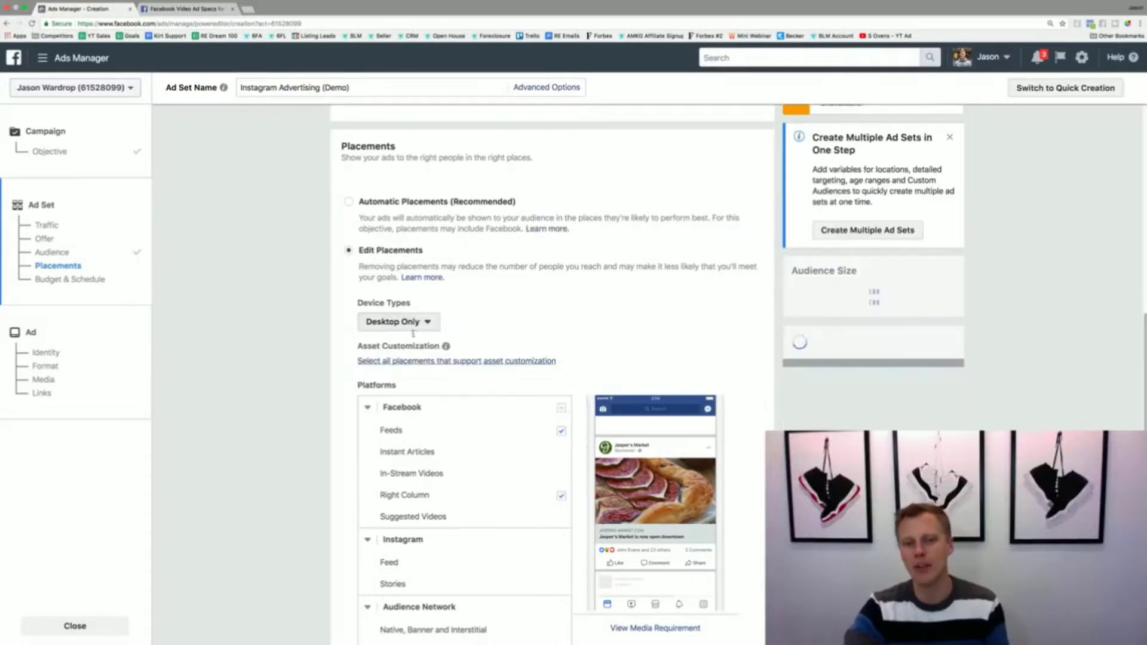
pyautogui.click(409, 322)
pyautogui.click(417, 341)
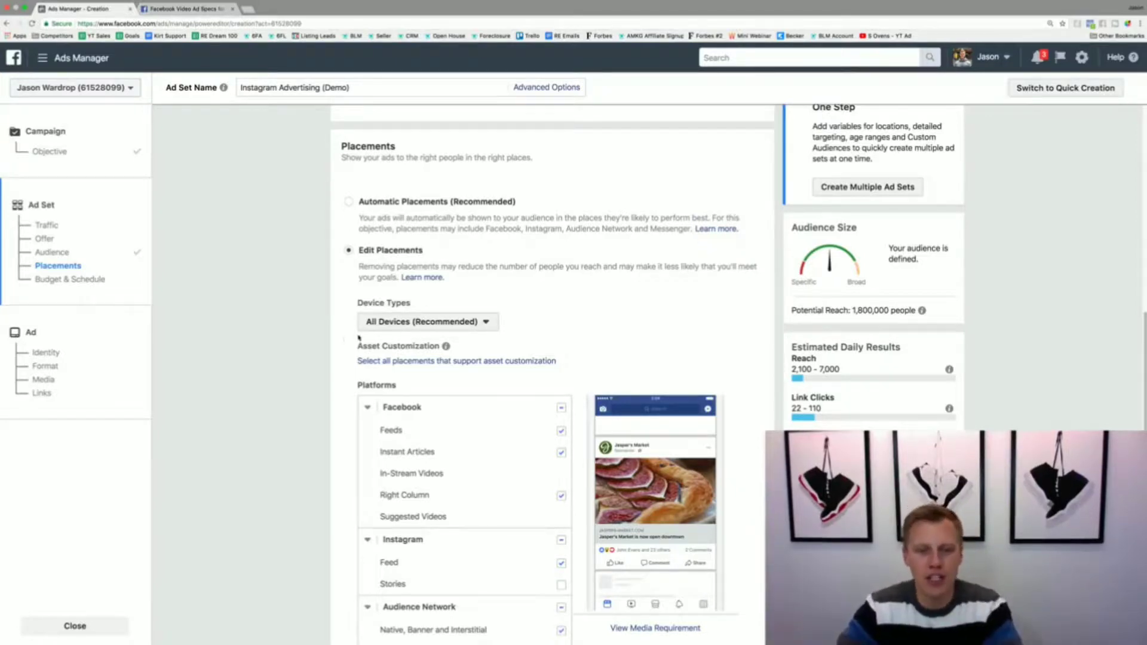
# Step: Exclude the Facebook, Audience Network and Messenger platforms from the placements, keeping only Instagram
pyautogui.scroll(-2, 322, 346)
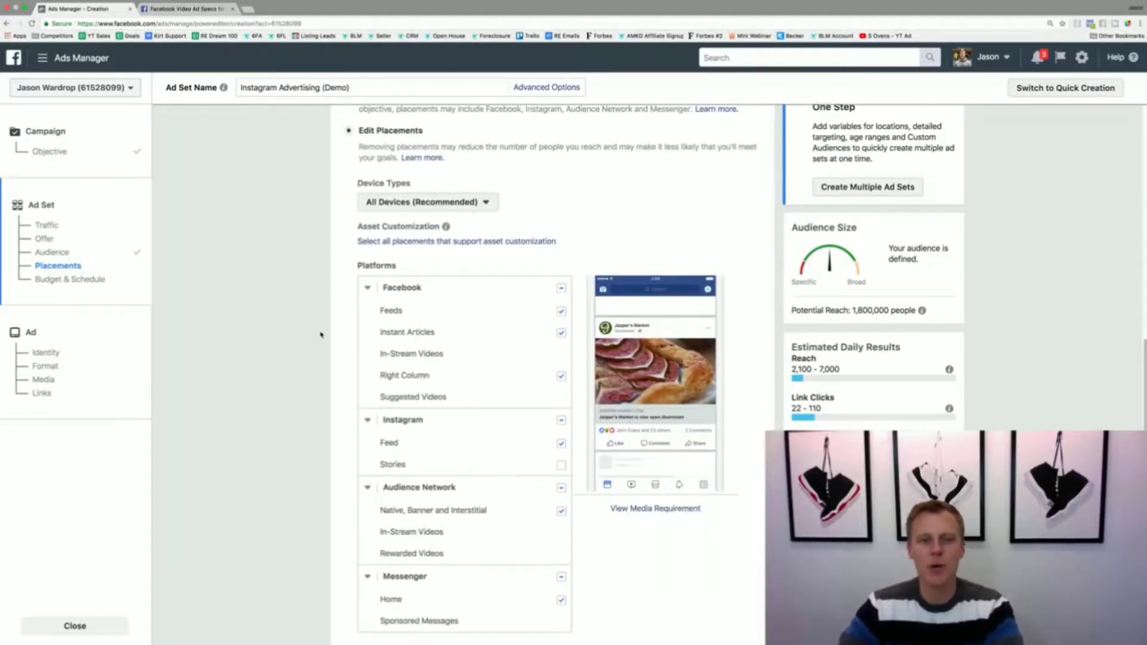
pyautogui.click(562, 289)
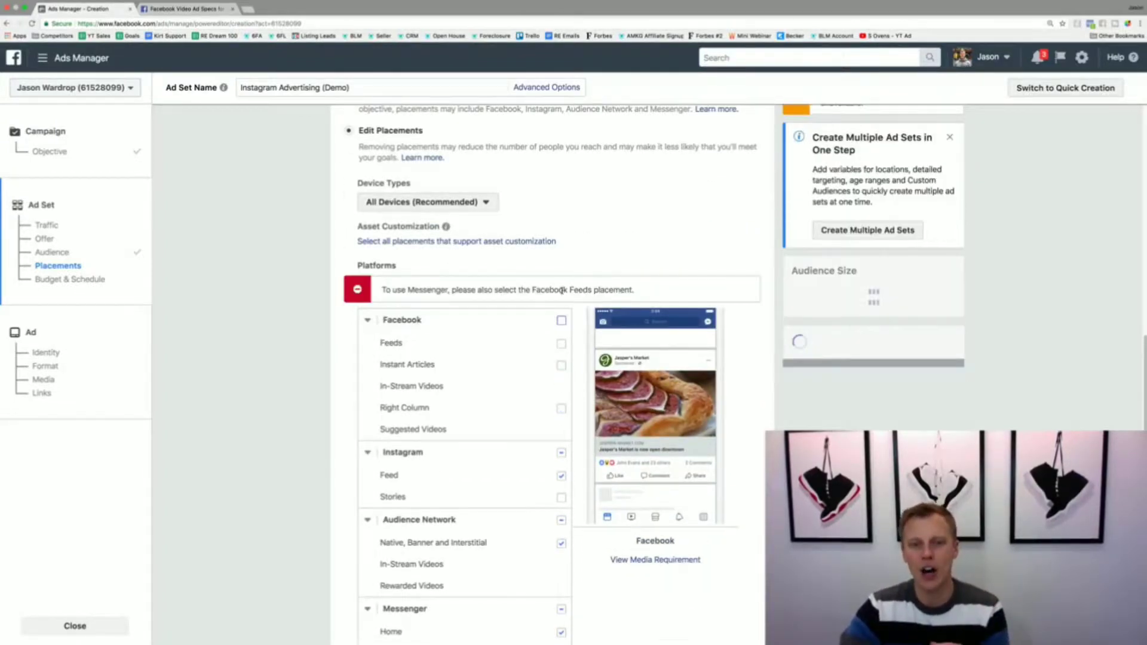
pyautogui.click(561, 521)
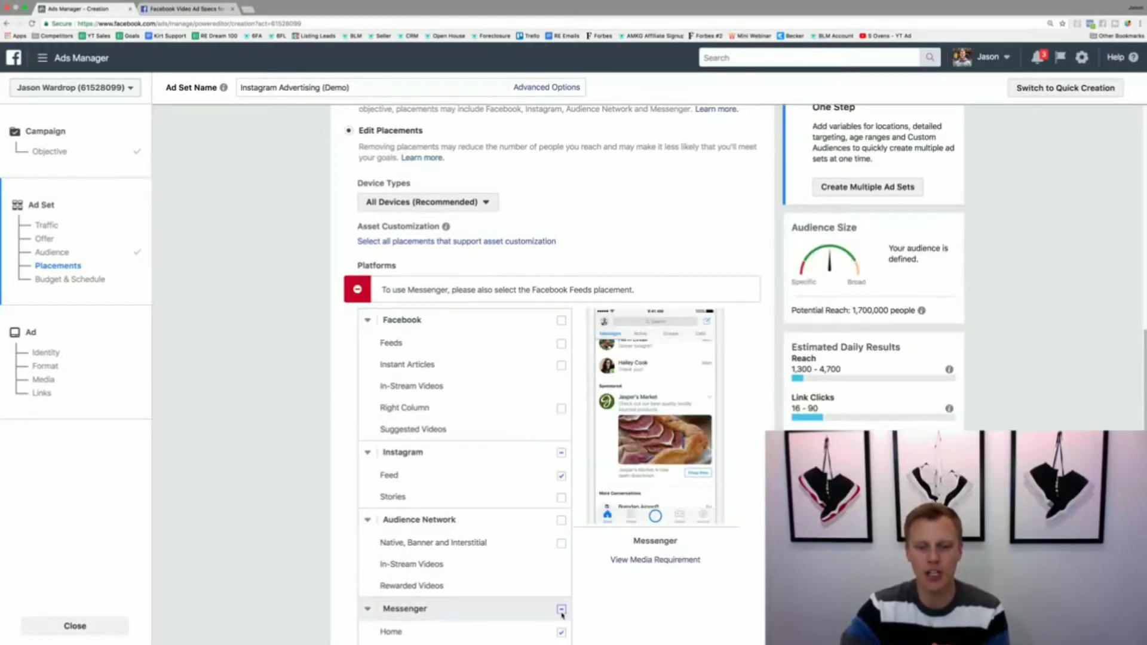
pyautogui.click(561, 609)
pyautogui.scroll(-1, 285, 538)
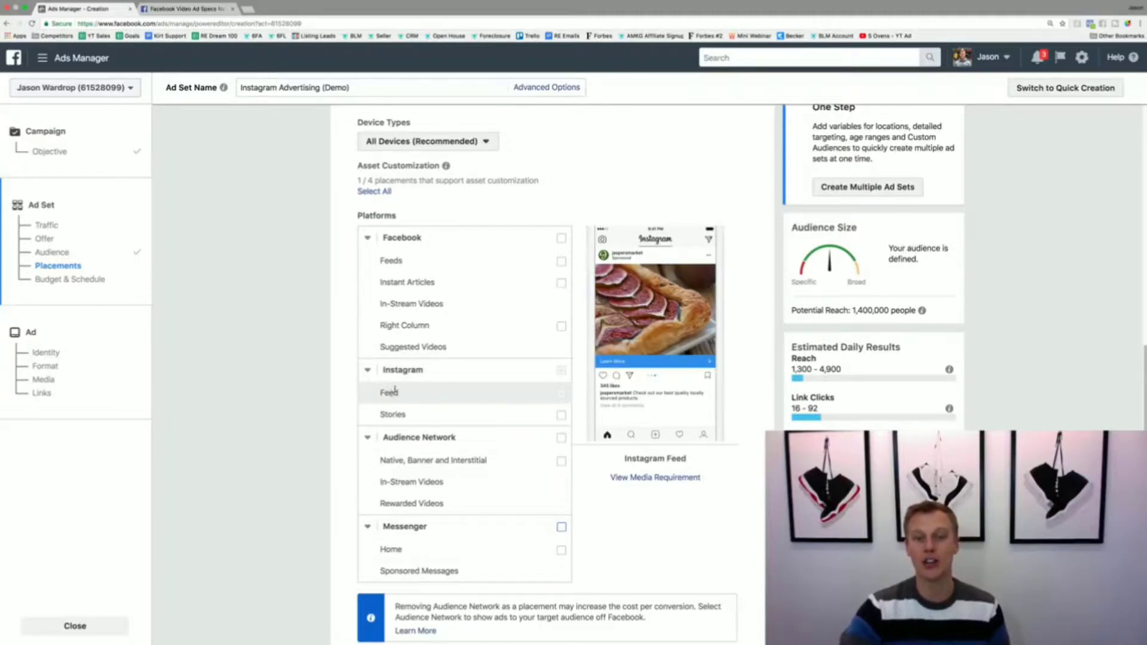
# Step: Switch to the Facebook video ad specs page and look up the allowed video length for the Instagram Feed placement
pyautogui.click(203, 11)
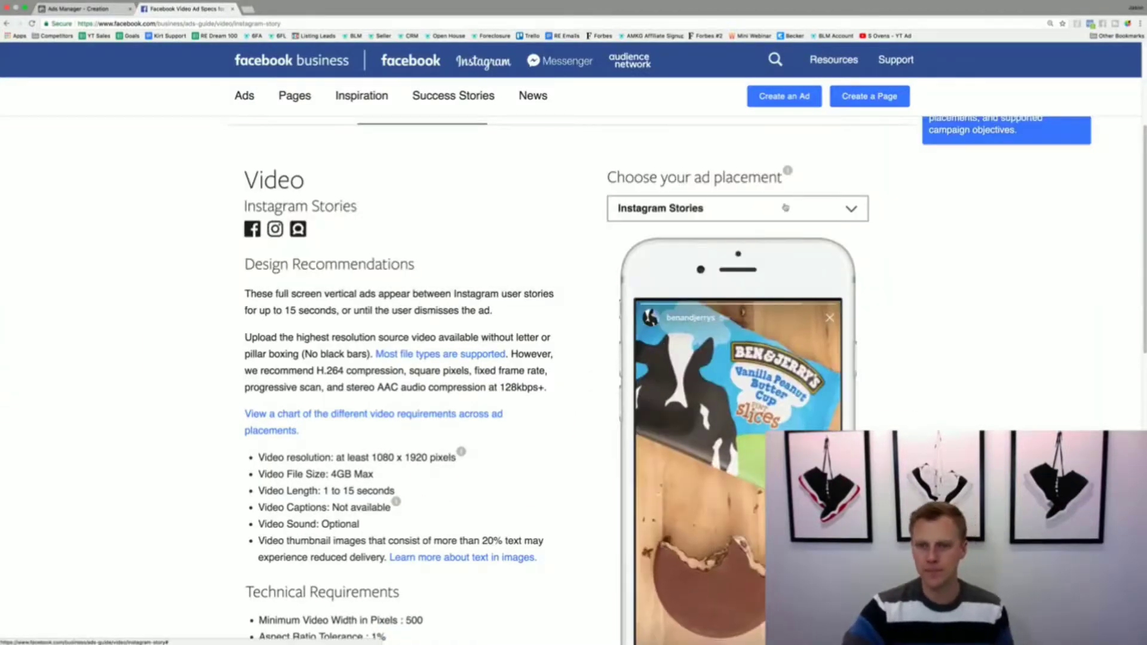
pyautogui.click(785, 207)
pyautogui.click(657, 379)
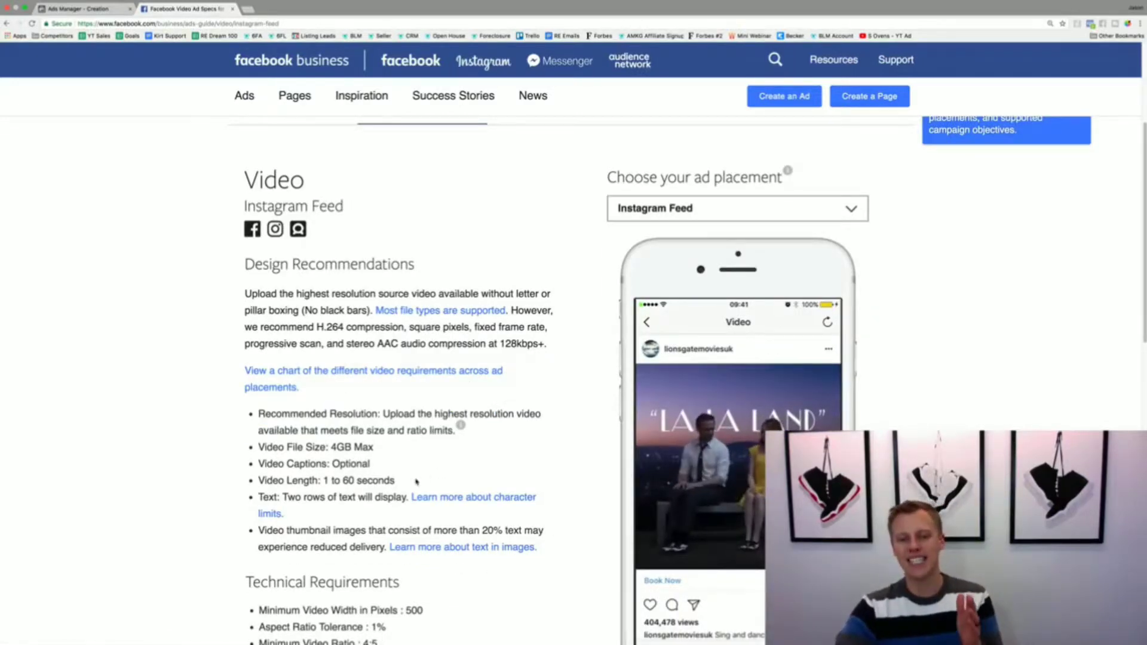
pyautogui.moveTo(394, 480); pyautogui.dragTo(252, 483)
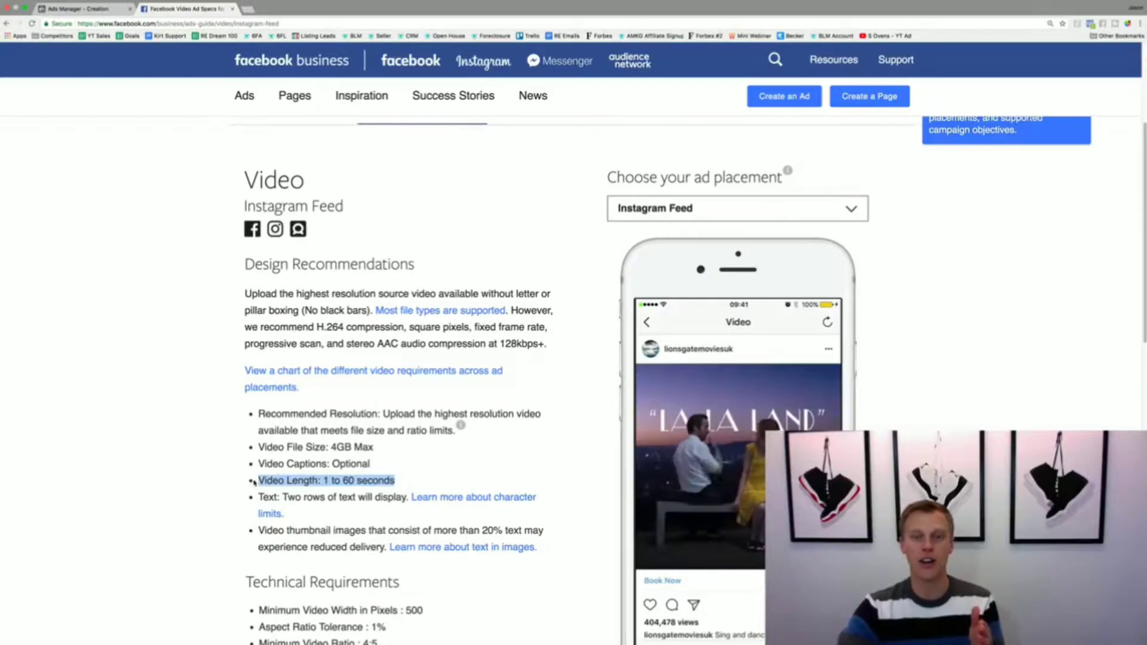
# Step: Return to Ads Manager and include Instagram Stories alongside Instagram Feed in the placements
pyautogui.click(94, 9)
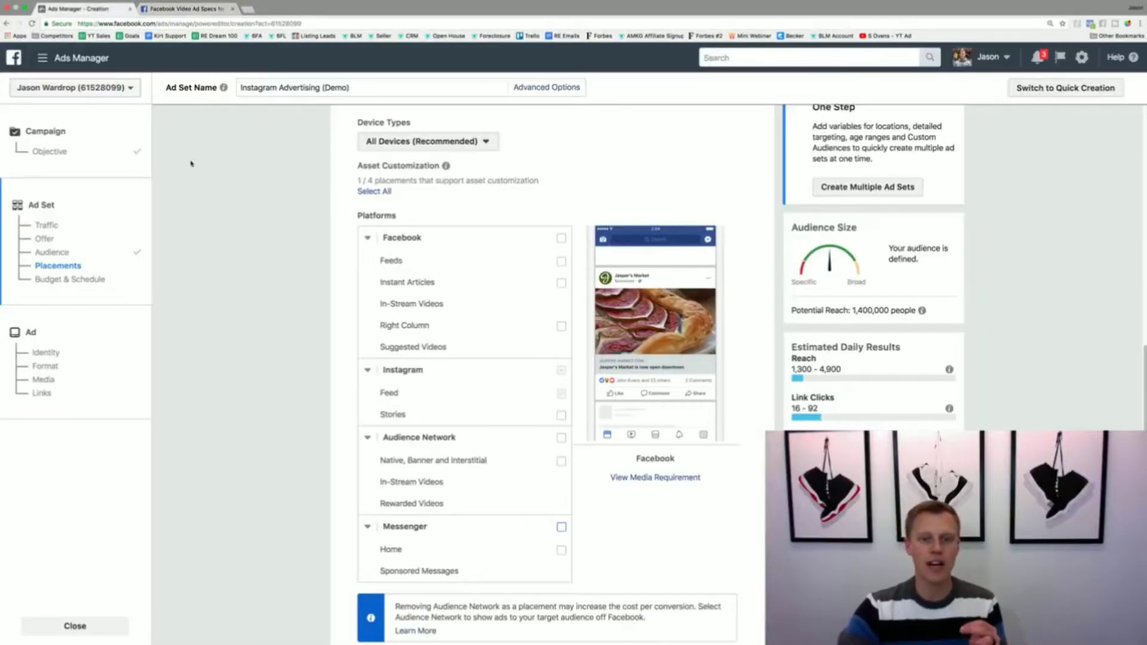
pyautogui.click(561, 416)
pyautogui.click(562, 394)
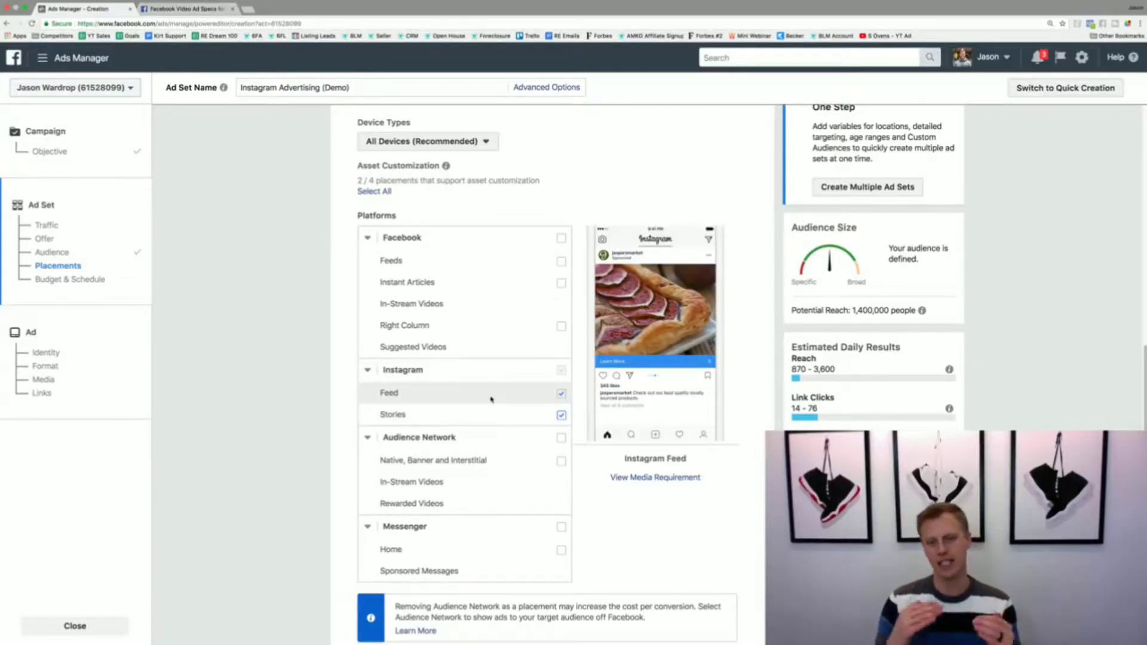
pyautogui.click(561, 415)
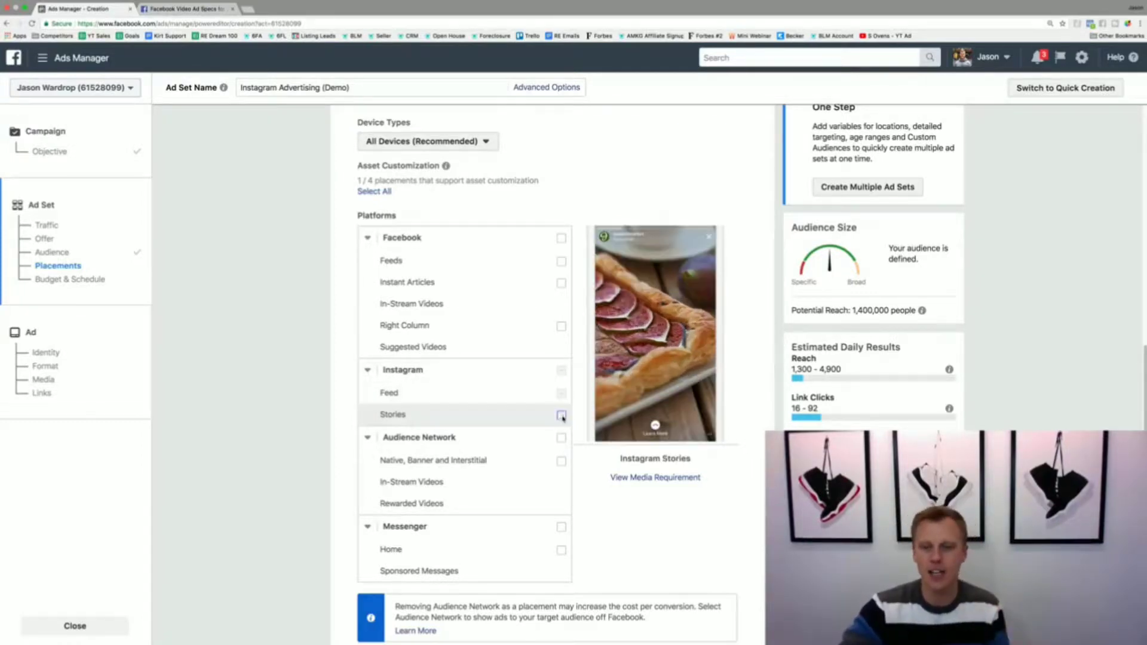
pyautogui.click(562, 415)
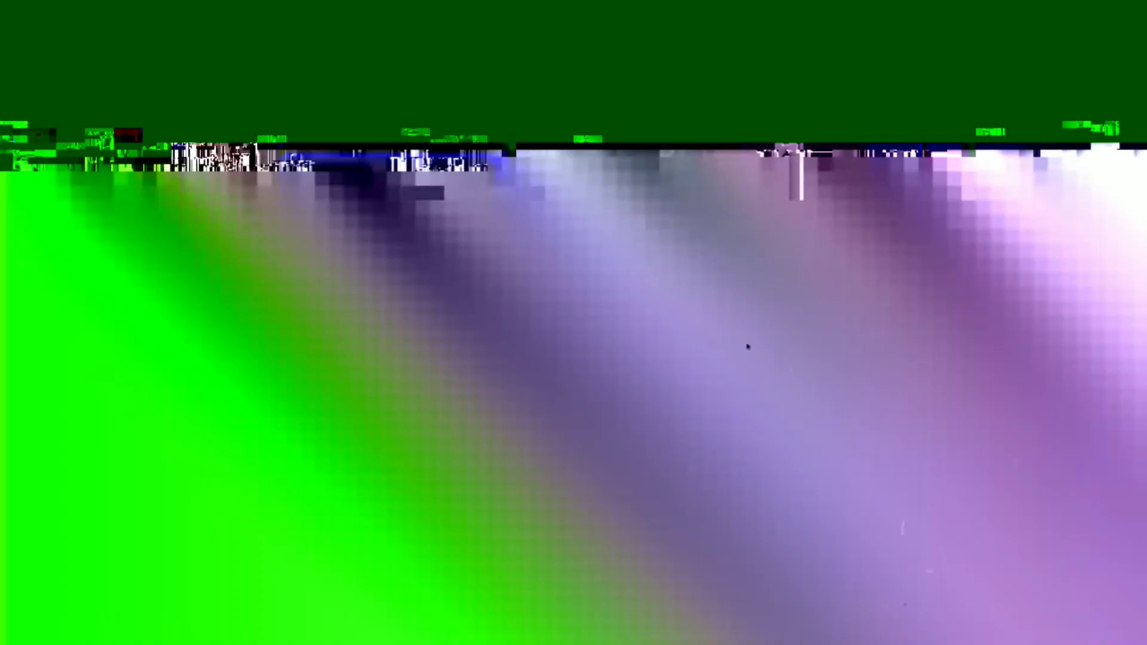
# Step: Try a lifetime budget of $100 for the ad set
pyautogui.scroll(-6, 743, 340)
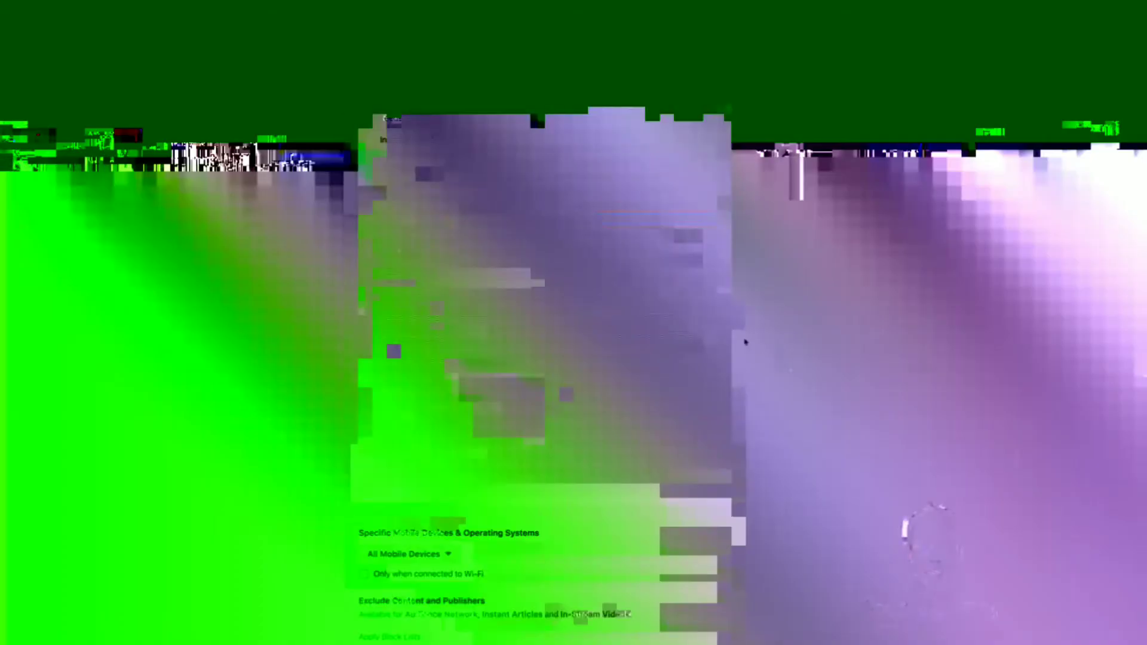
pyautogui.scroll(-2, 742, 341)
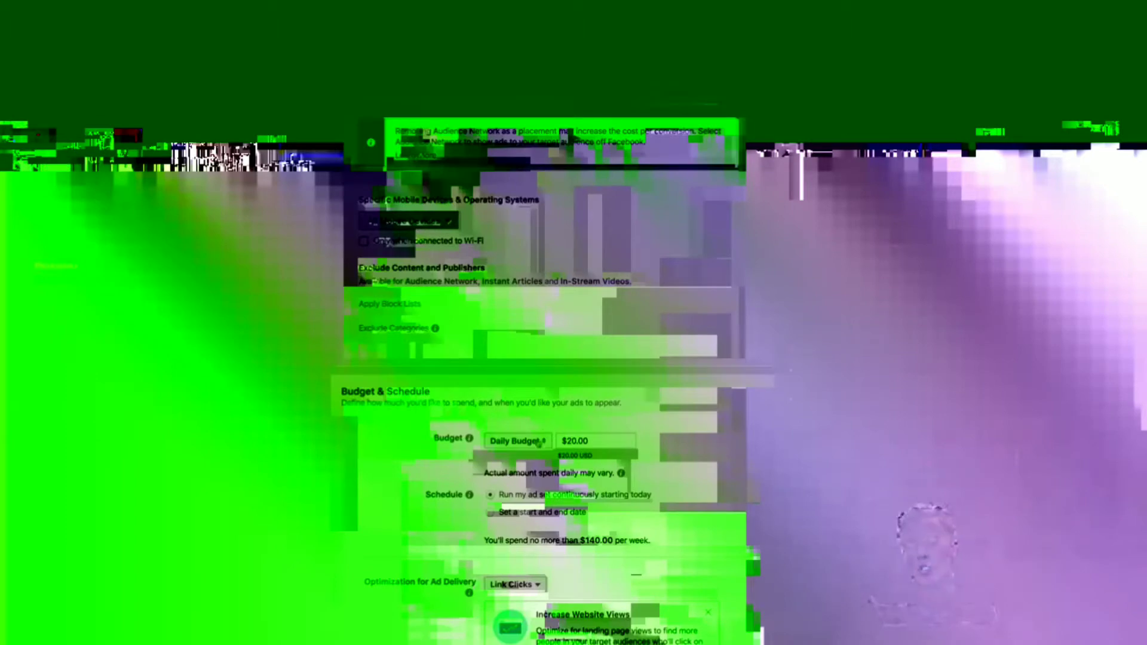
pyautogui.click(516, 442)
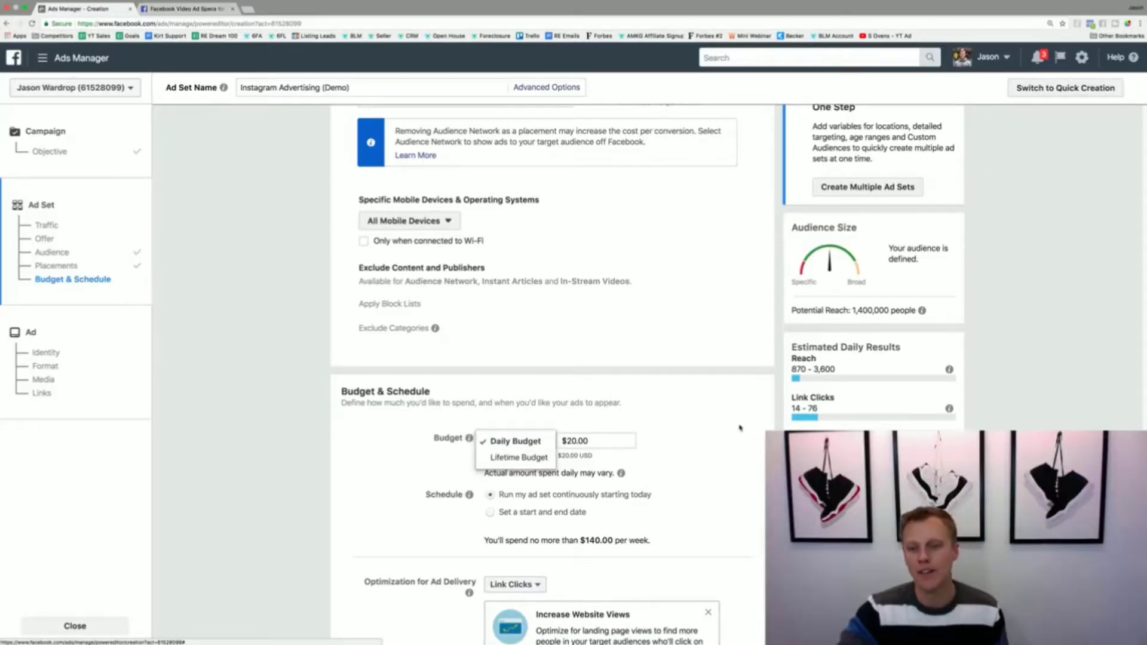
pyautogui.click(737, 429)
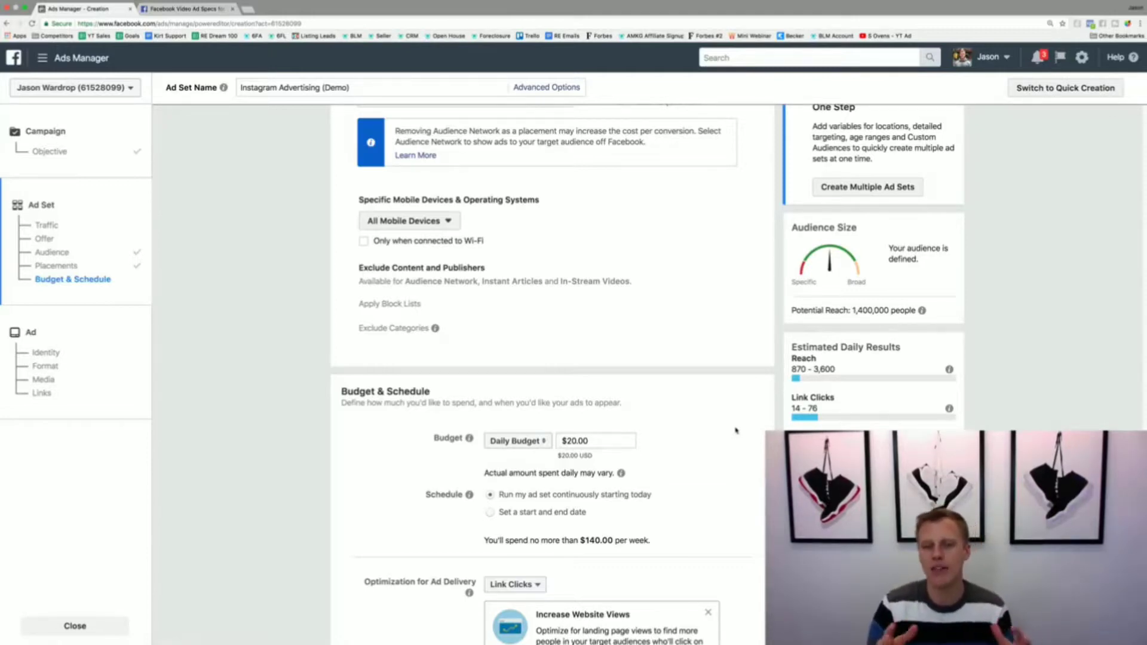
pyautogui.click(515, 441)
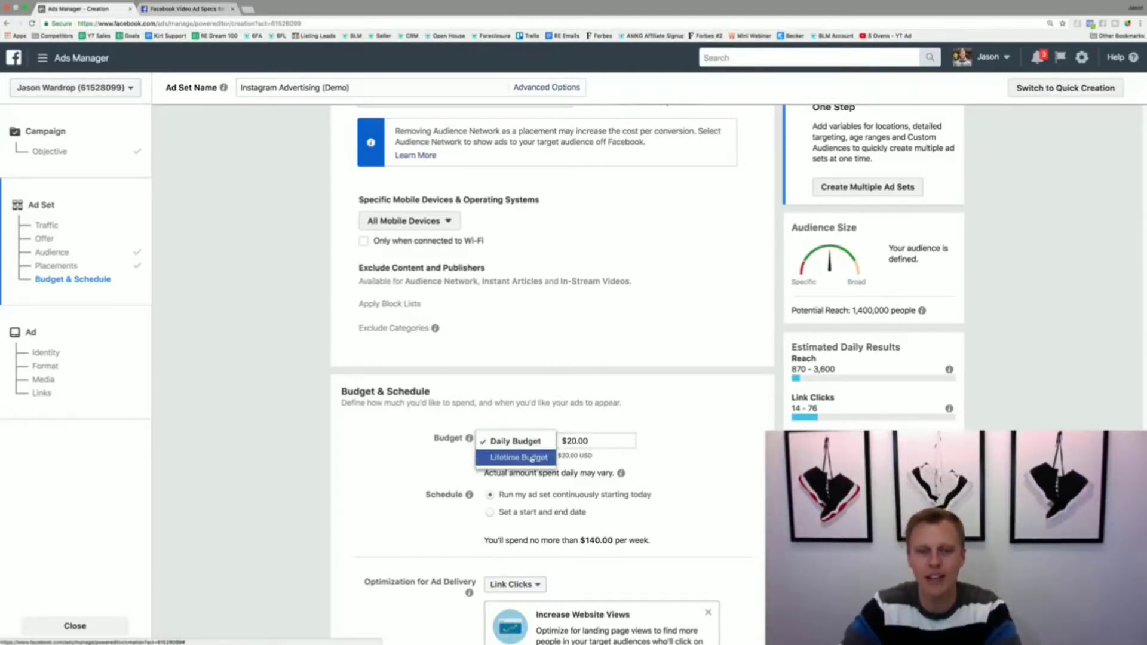
pyautogui.click(520, 456)
pyautogui.doubleClick(588, 441)
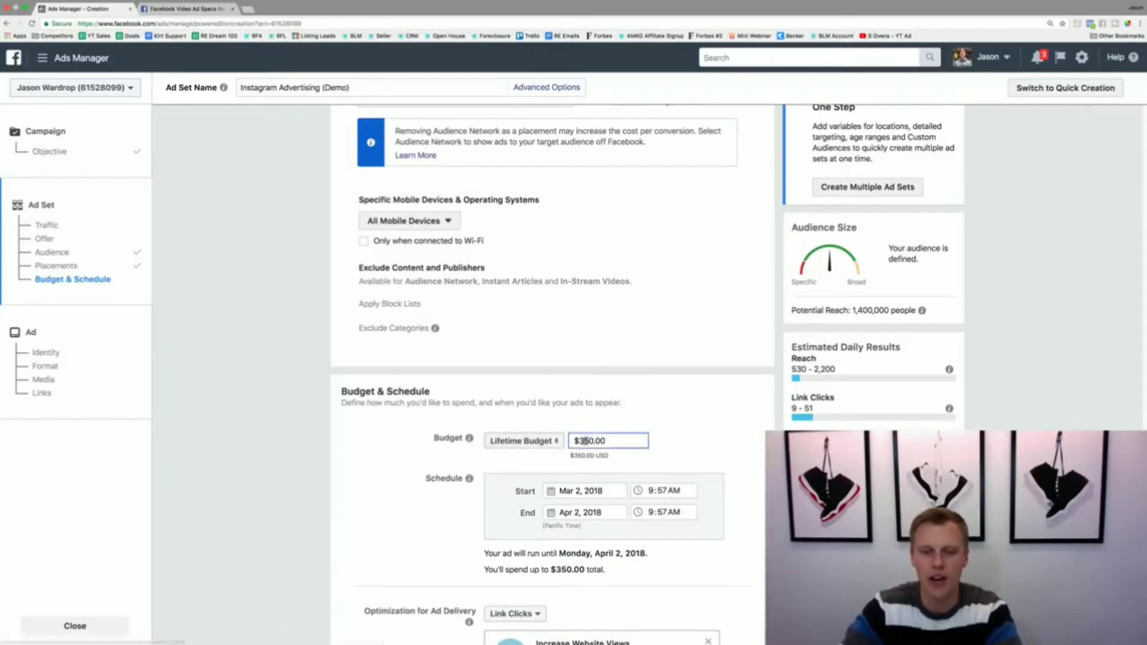
pyautogui.write('1000')
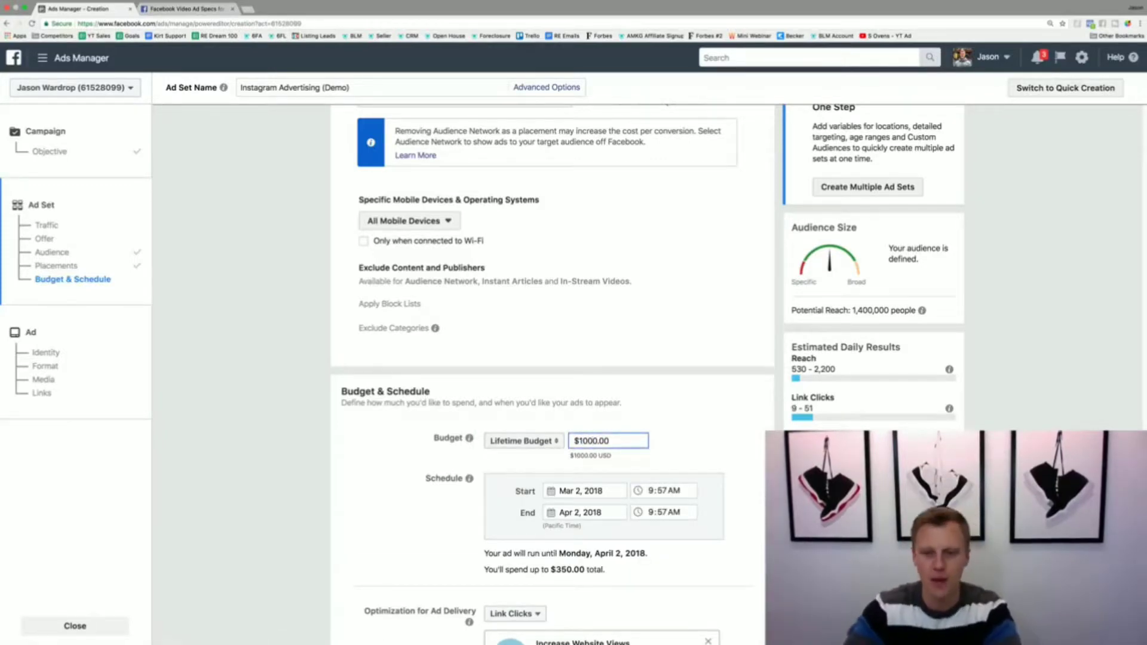
pyautogui.press('BackSpace')
pyautogui.click(737, 412)
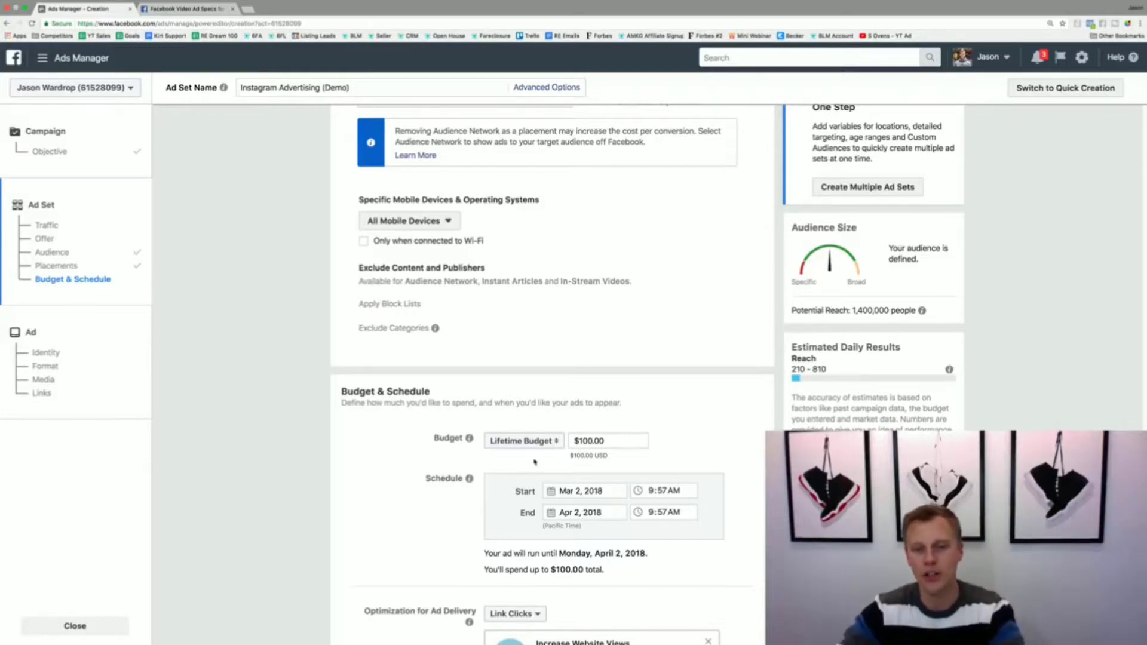
# Step: Set the ad set to a daily budget of $10 and run it continuously starting today
pyautogui.click(522, 442)
pyautogui.click(522, 434)
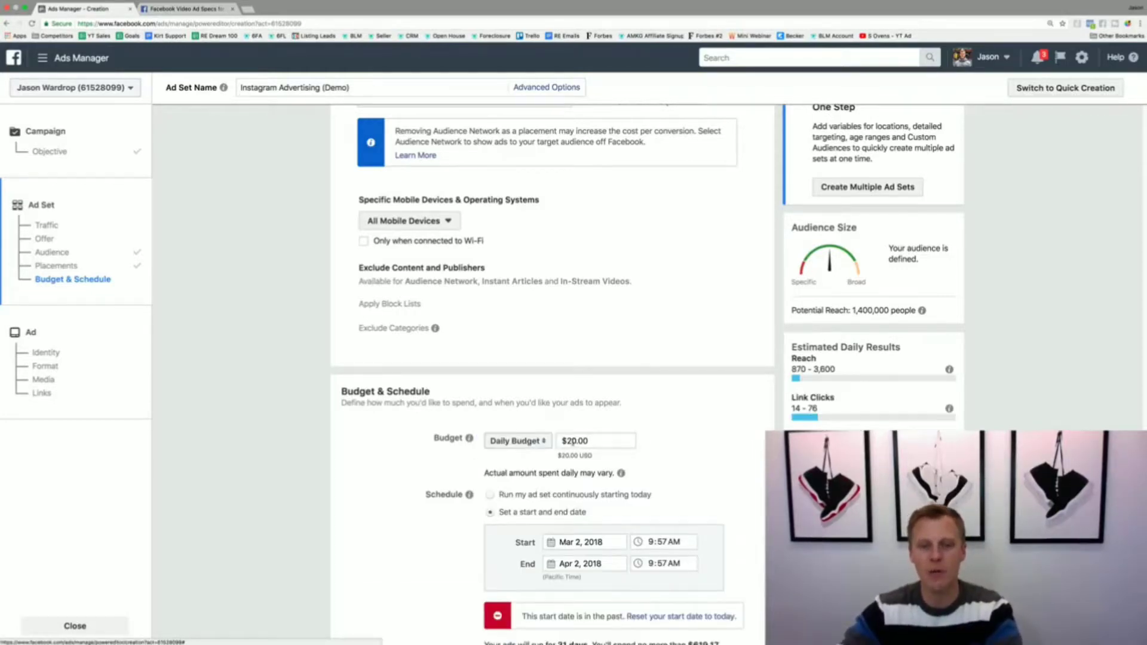
pyautogui.click(574, 440)
pyautogui.press('BackSpace')
pyautogui.click(703, 444)
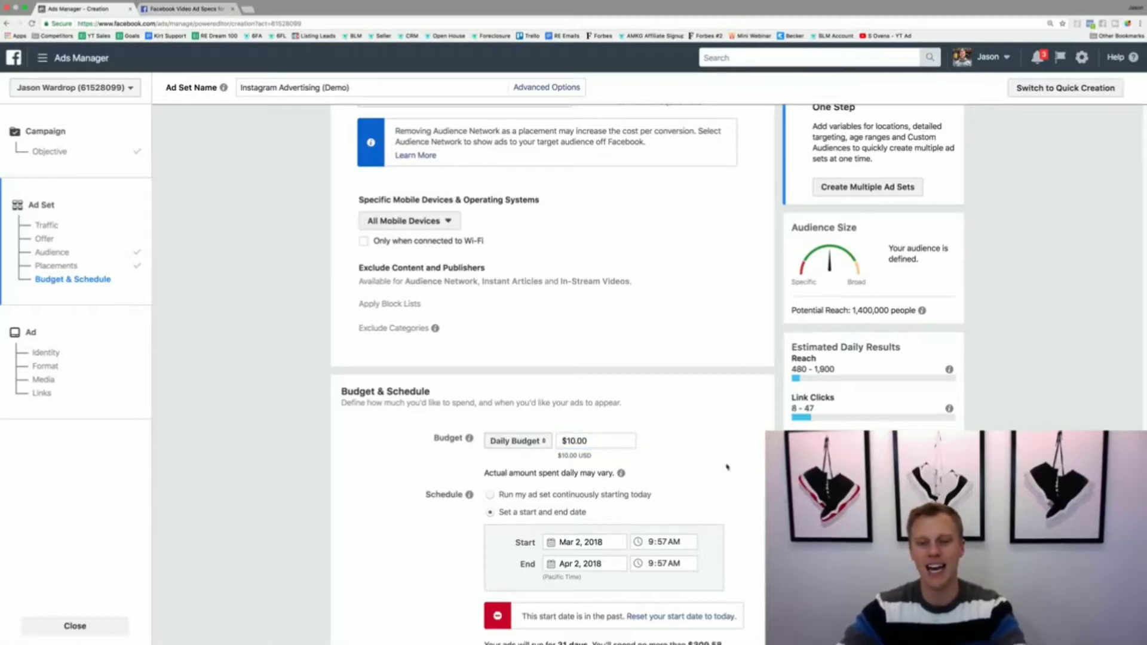
pyautogui.click(491, 494)
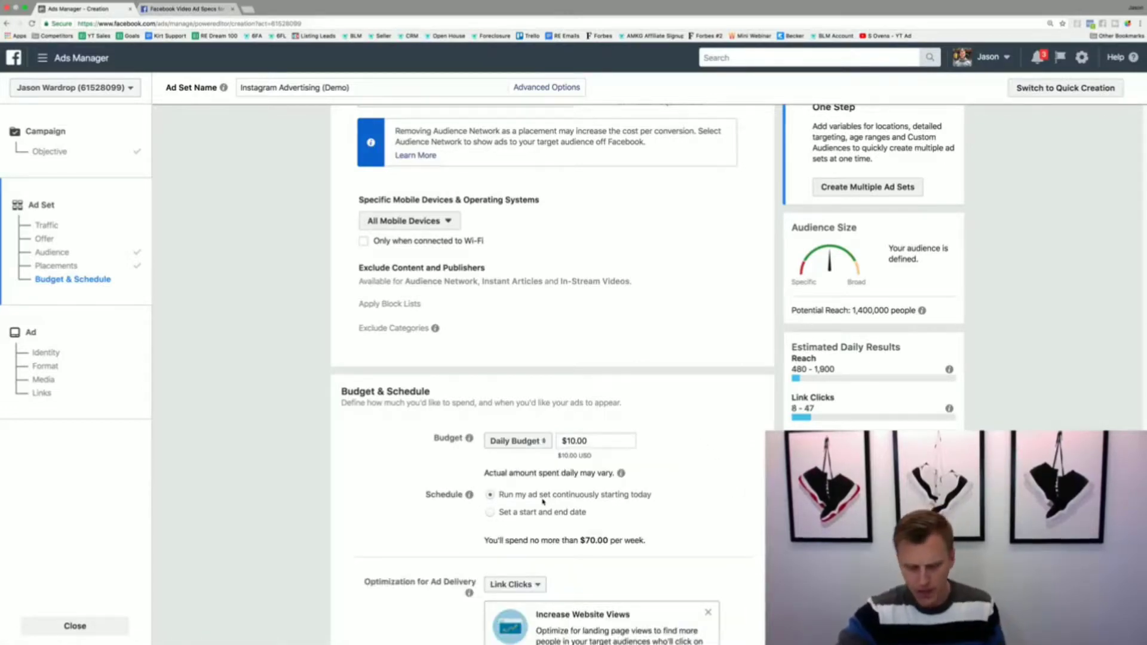
# Step: Keep Link Clicks as the ad set's delivery optimization and continue to the ad setup
pyautogui.scroll(-3, 444, 506)
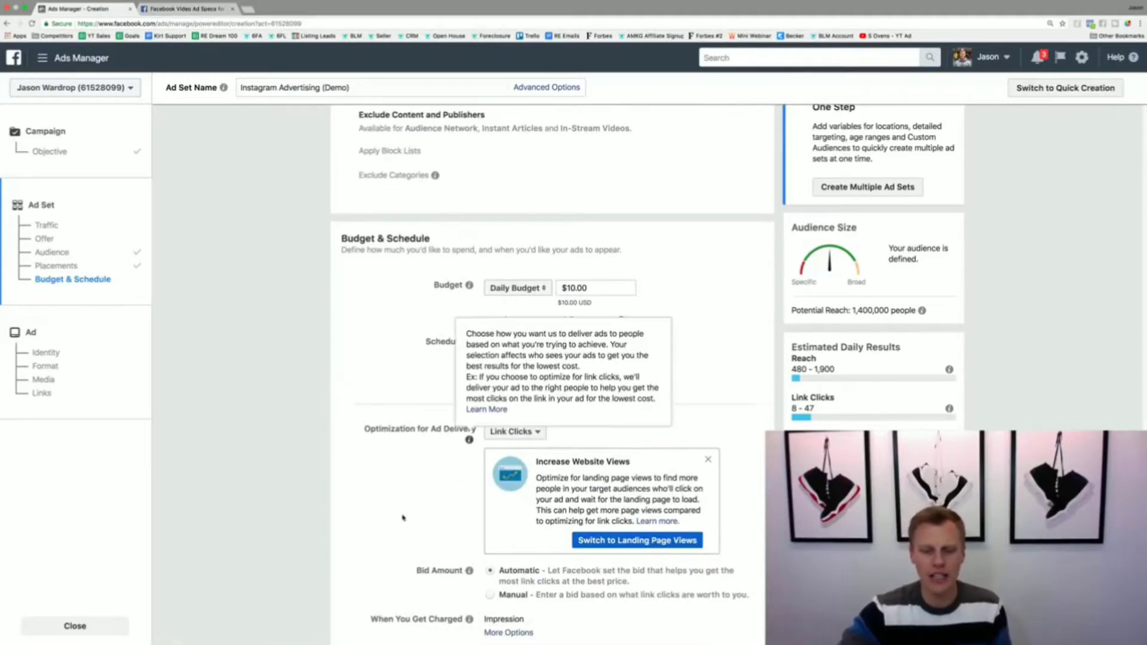
pyautogui.scroll(-3, 415, 517)
pyautogui.scroll(-1, 415, 516)
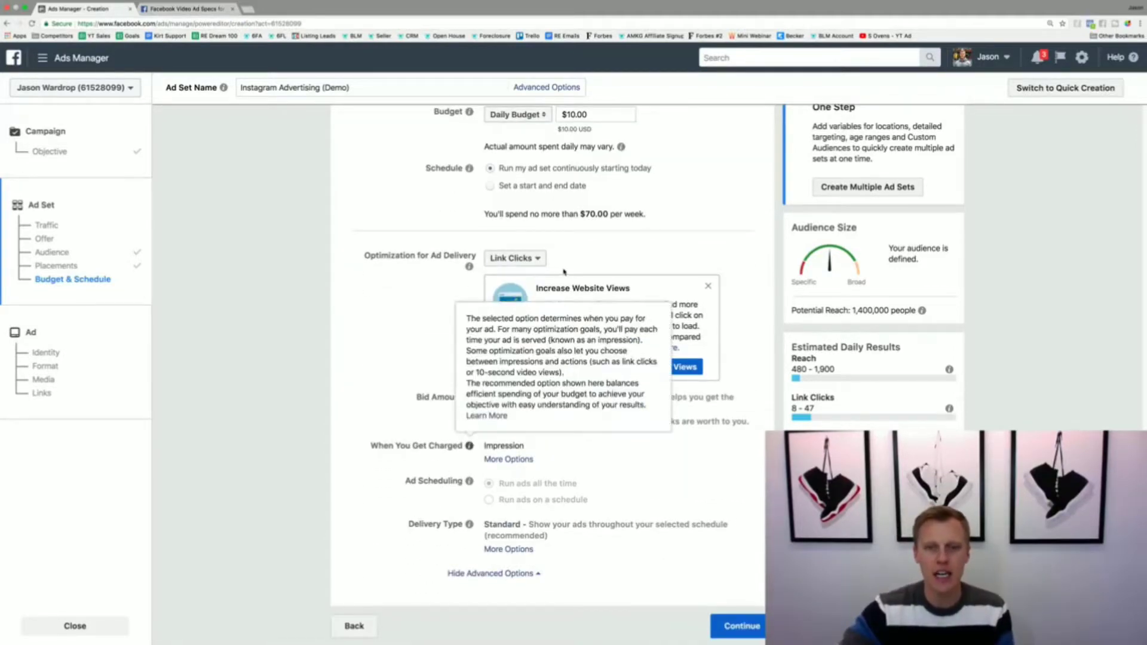
pyautogui.click(533, 258)
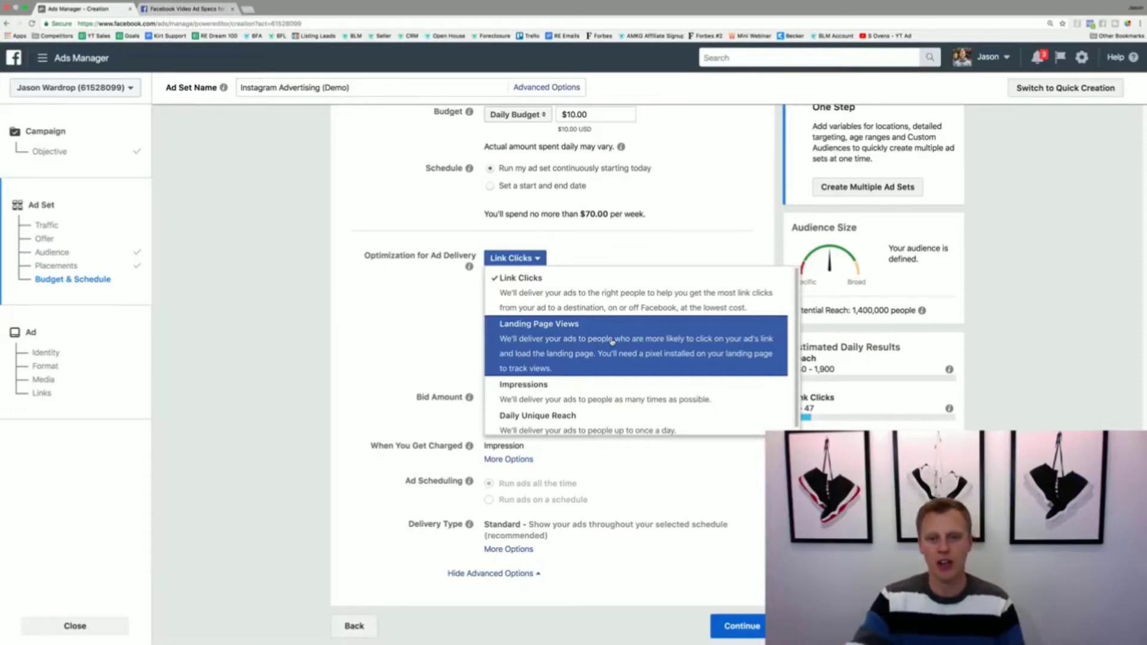
pyautogui.click(612, 300)
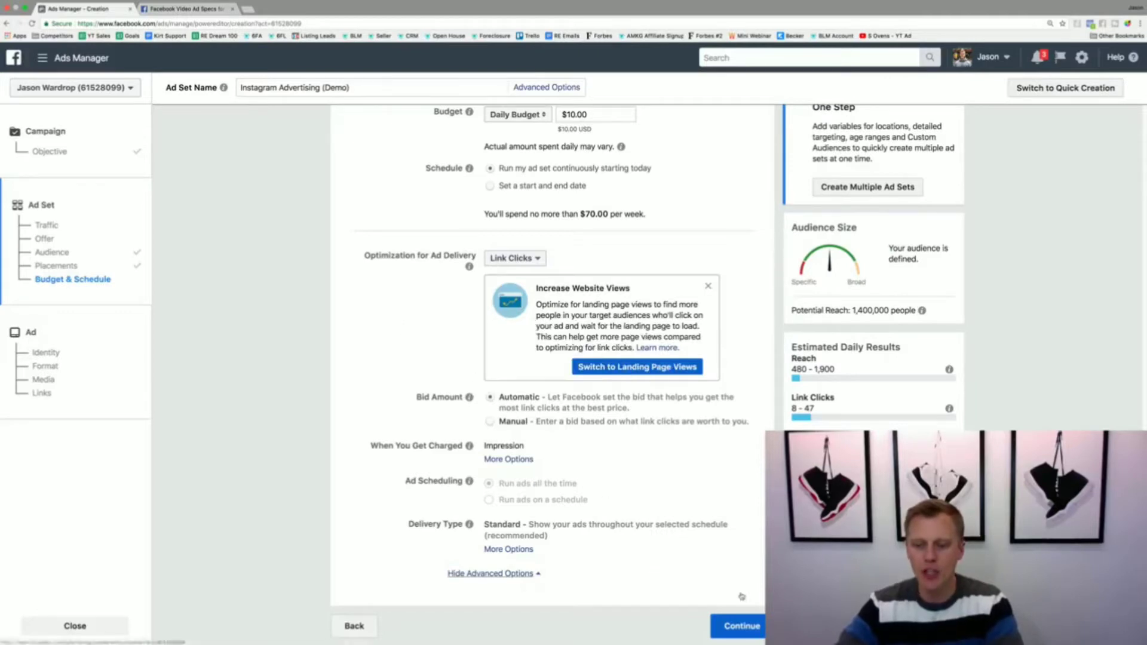
pyautogui.click(742, 624)
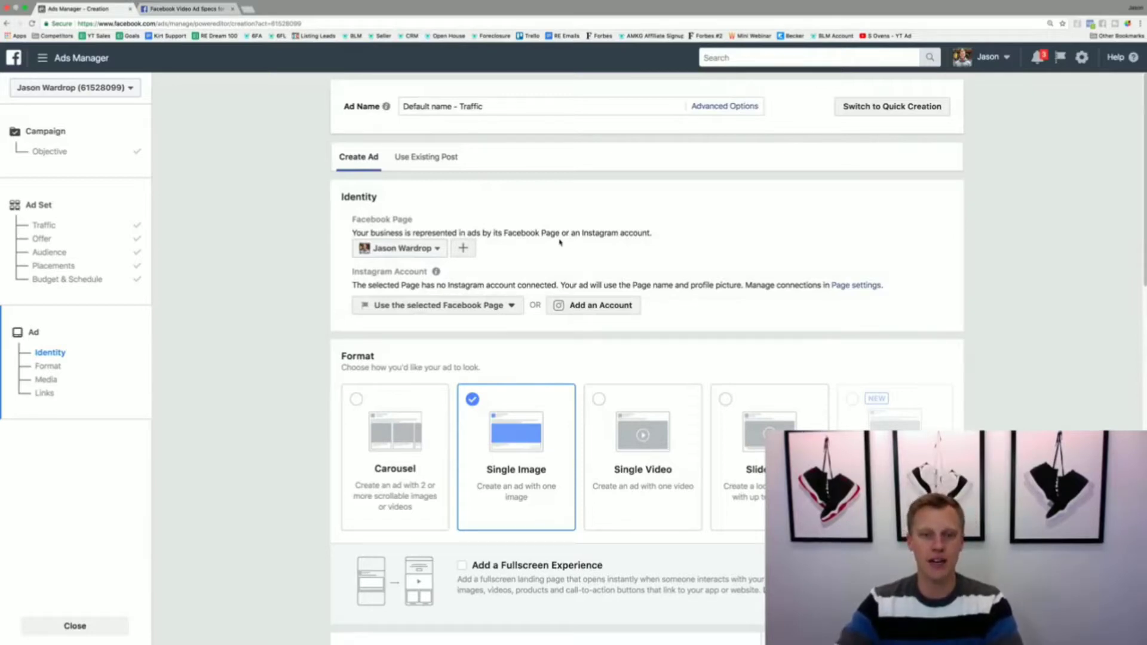
# Step: Review the options for connecting an existing or a new Instagram account, and close the dialog without connecting one
pyautogui.click(594, 306)
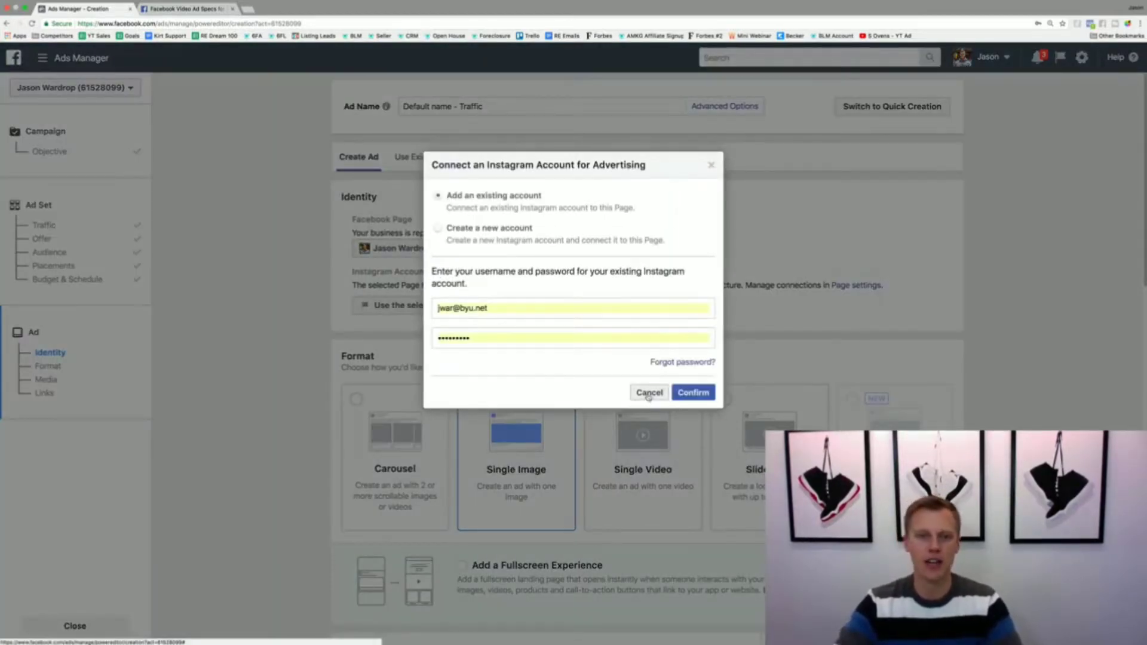
pyautogui.click(439, 229)
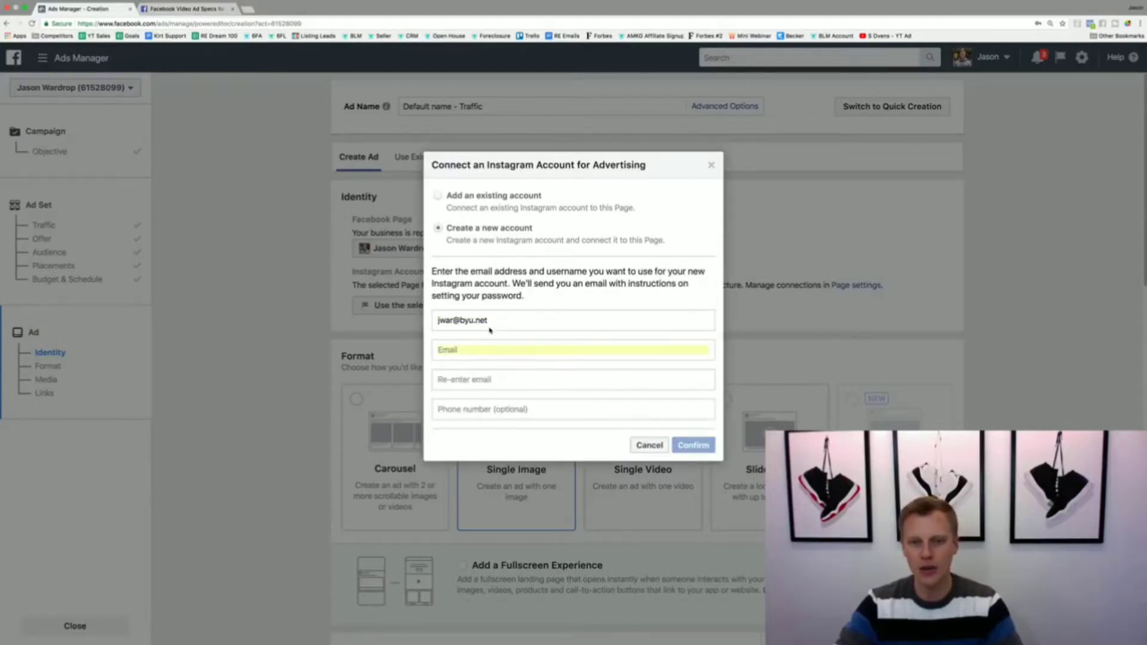
pyautogui.click(649, 445)
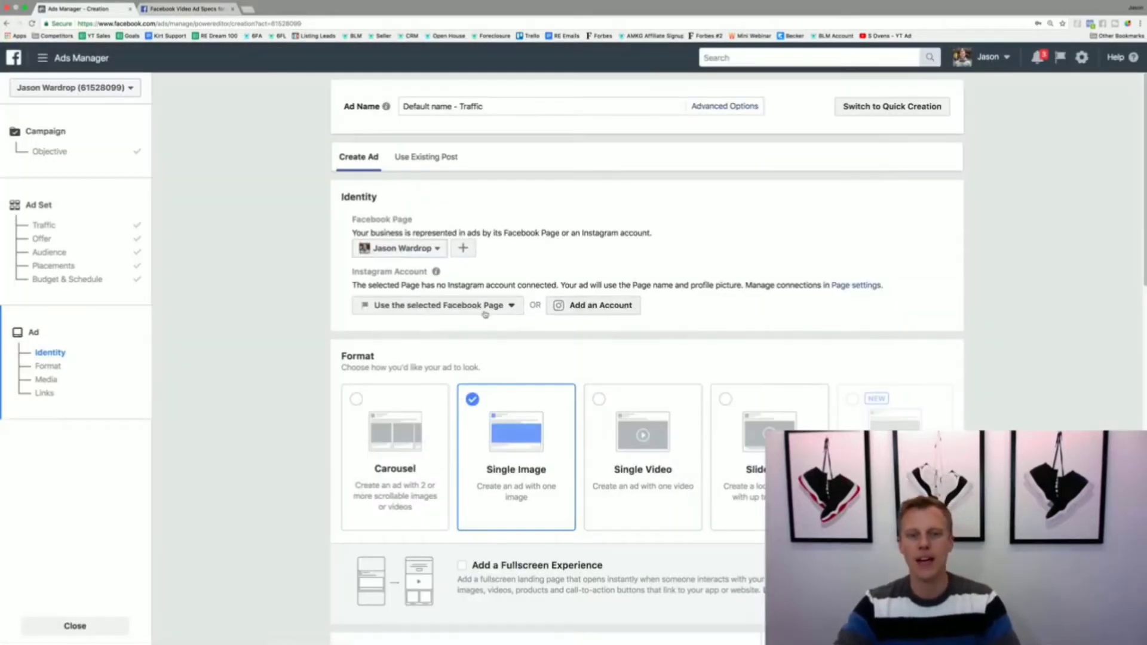
# Step: Set the ad format to Single Video and keep the selected Facebook Page as the Instagram identity
pyautogui.scroll(-3, 462, 325)
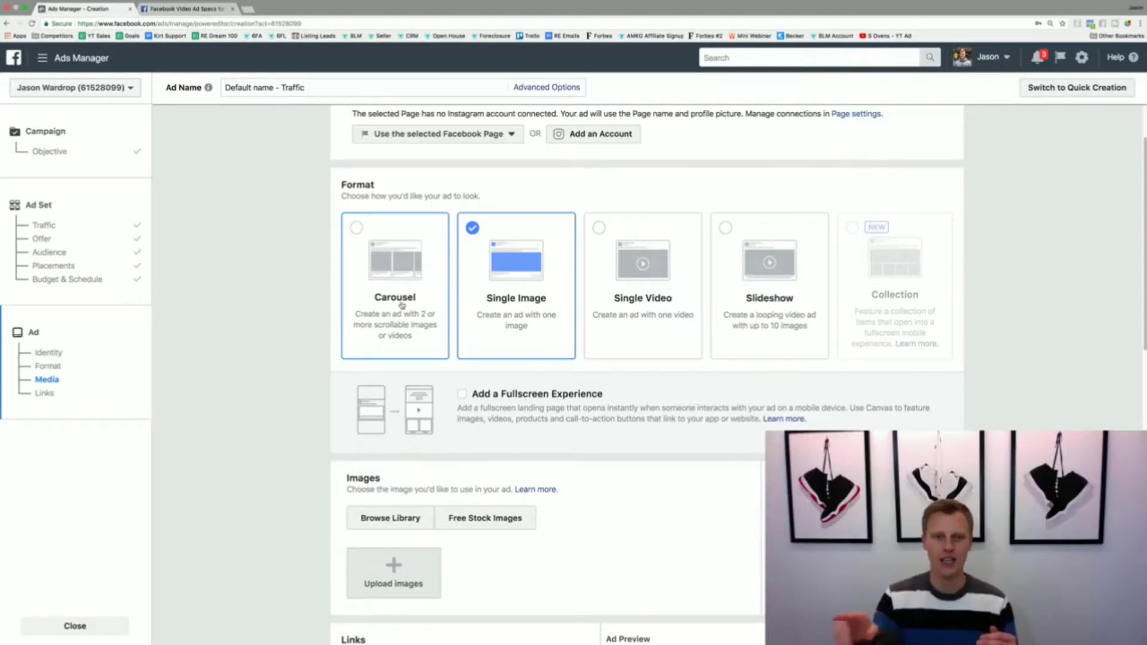
pyautogui.click(636, 277)
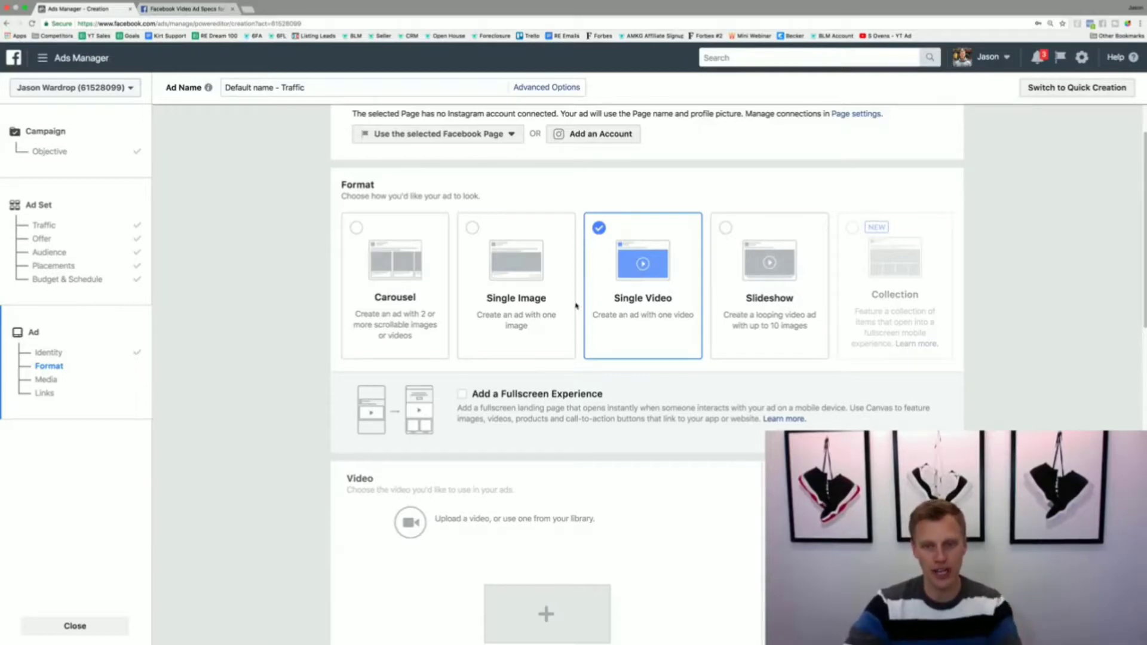
pyautogui.scroll(3, 592, 312)
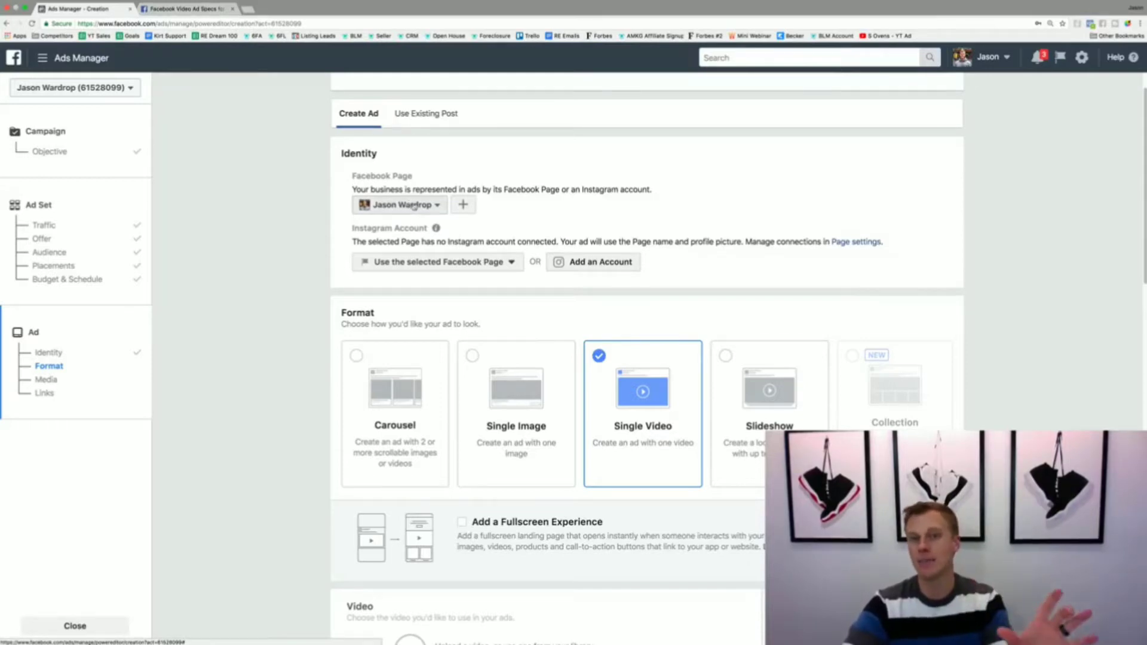
pyautogui.click(433, 263)
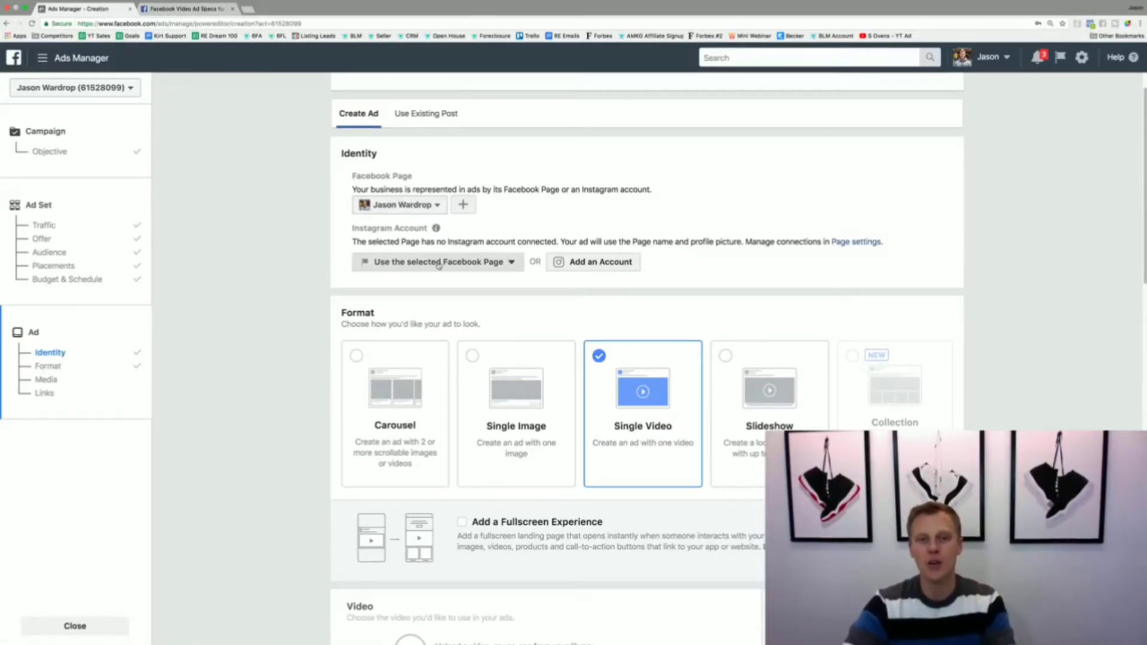
pyautogui.click(492, 304)
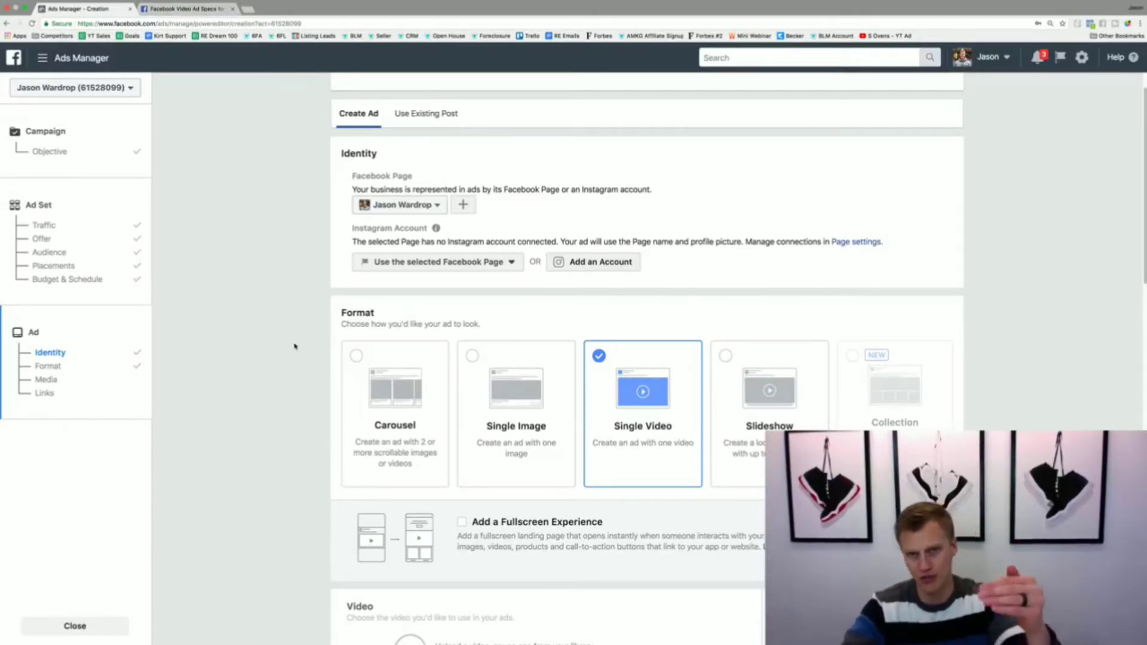
# Step: Choose the 10-second video from the account's video library as the ad's media
pyautogui.scroll(-4, 293, 344)
pyautogui.scroll(-4, 296, 345)
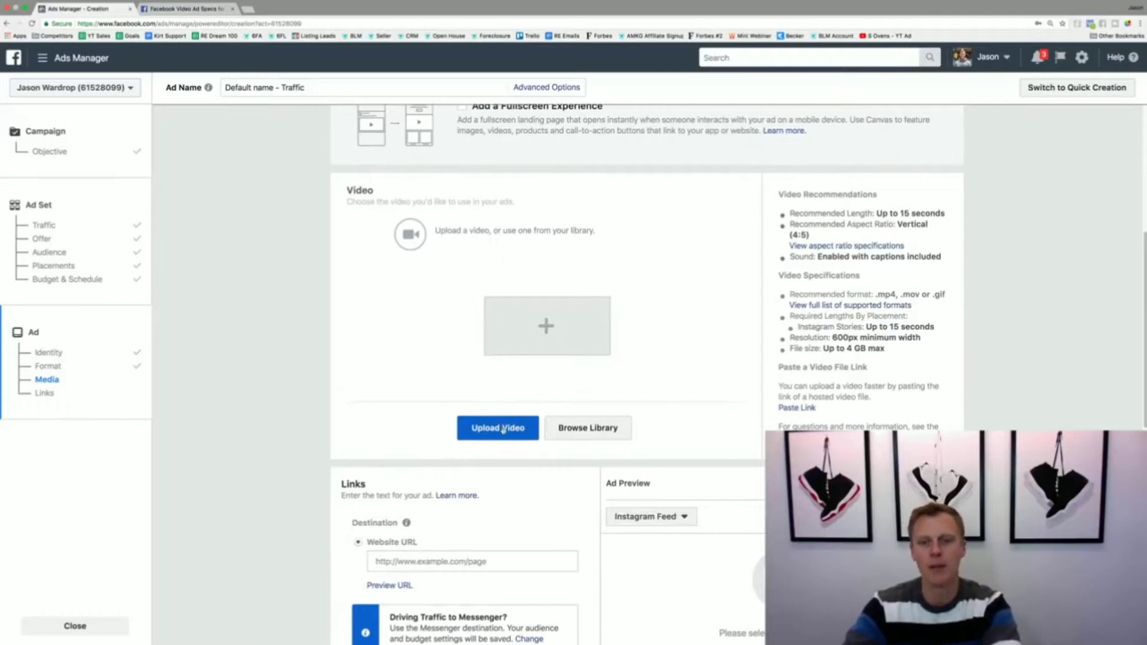
pyautogui.click(596, 429)
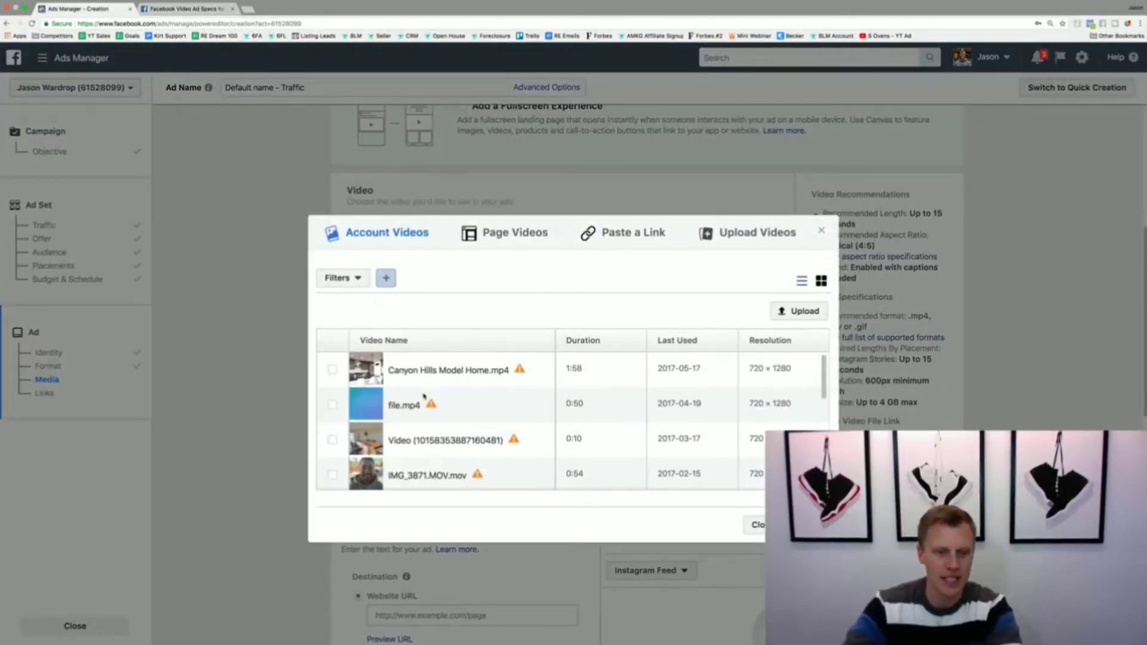
pyautogui.click(332, 406)
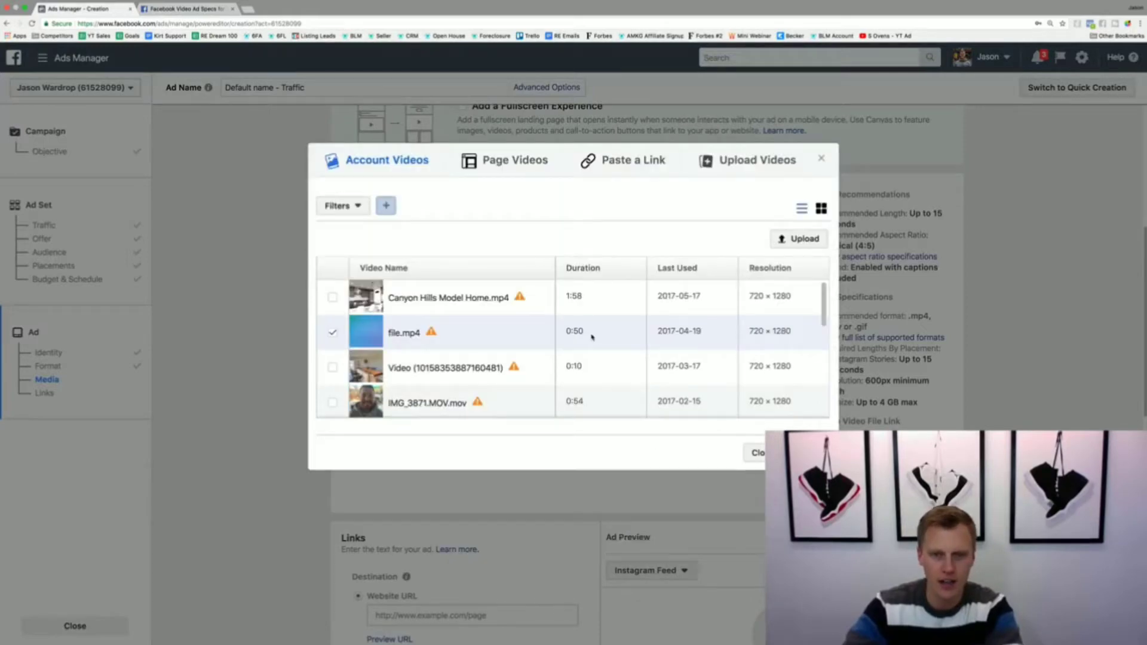
pyautogui.click(333, 368)
pyautogui.click(804, 453)
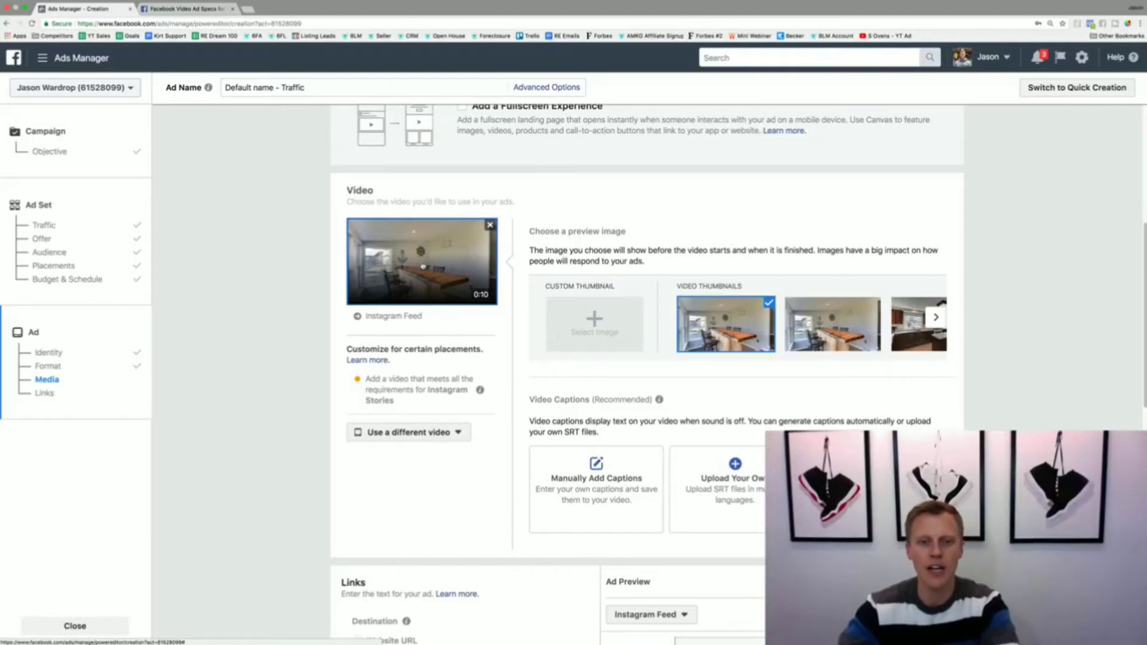
pyautogui.scroll(-5, 422, 265)
pyautogui.scroll(-3, 422, 263)
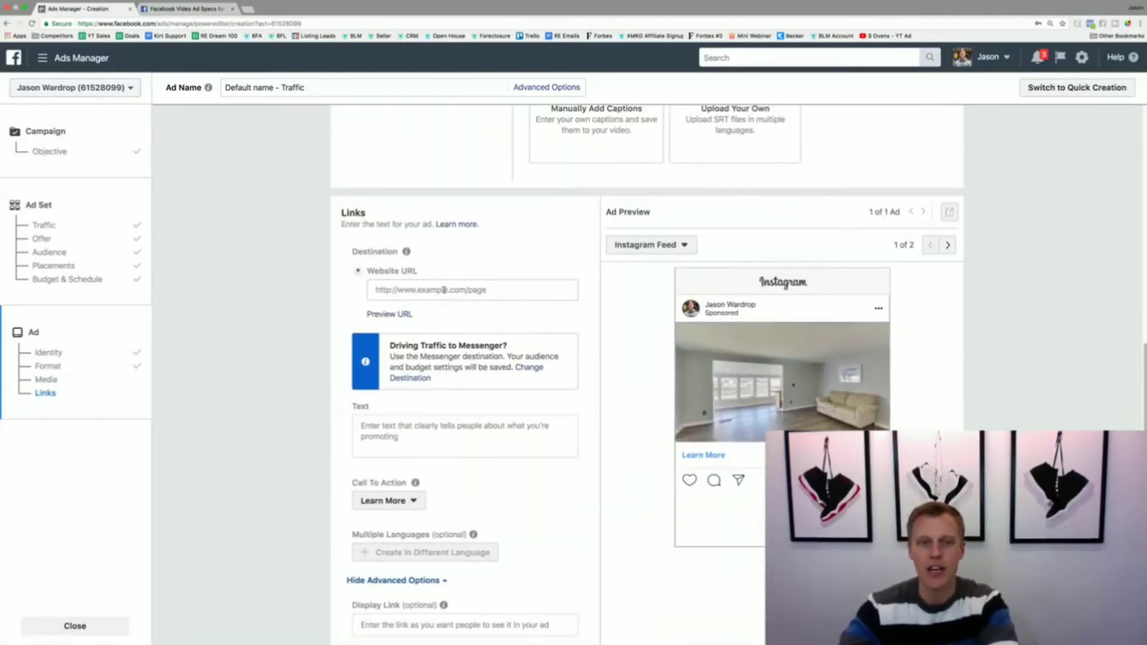
pyautogui.click(420, 289)
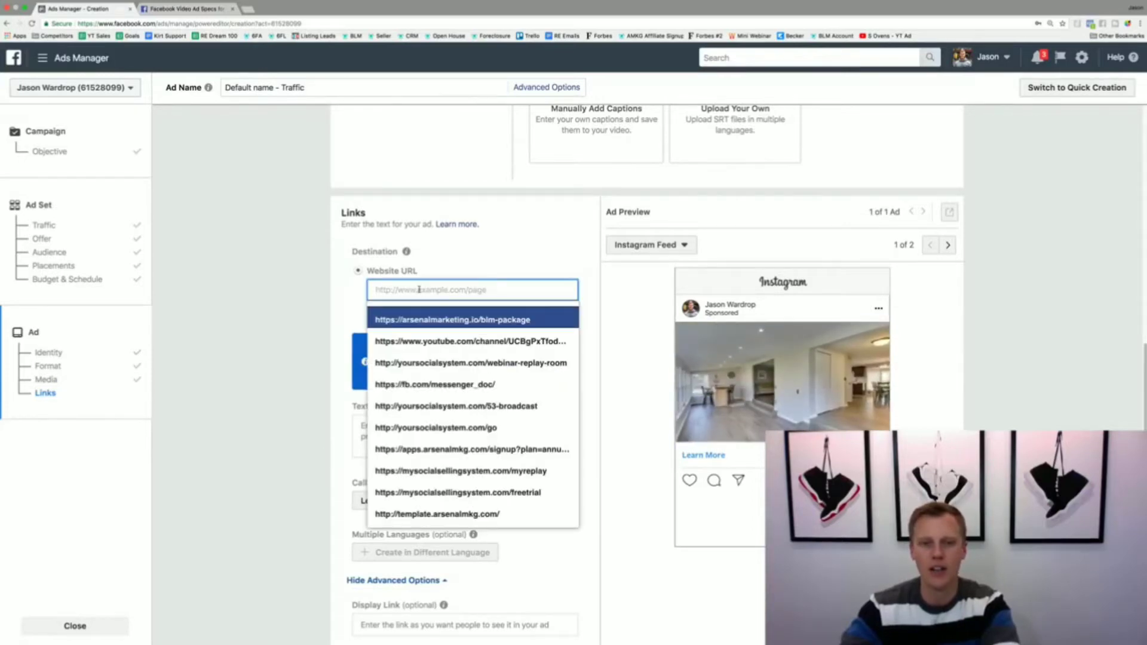
pyautogui.press('super+t')
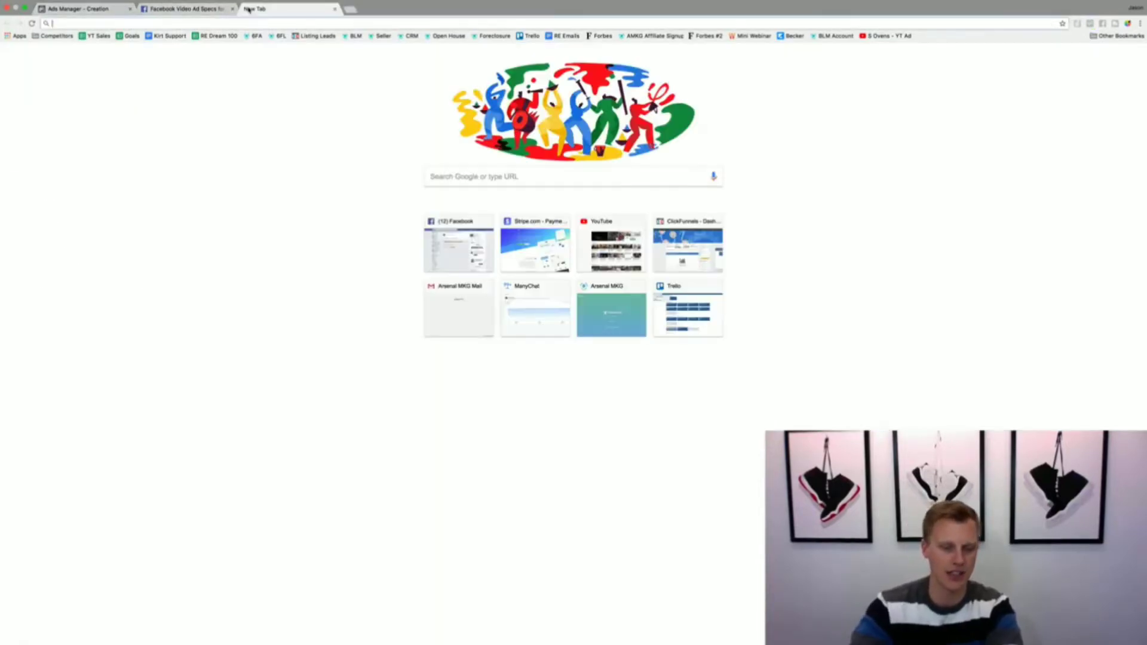
pyautogui.write('google.com')
pyautogui.press('Return')
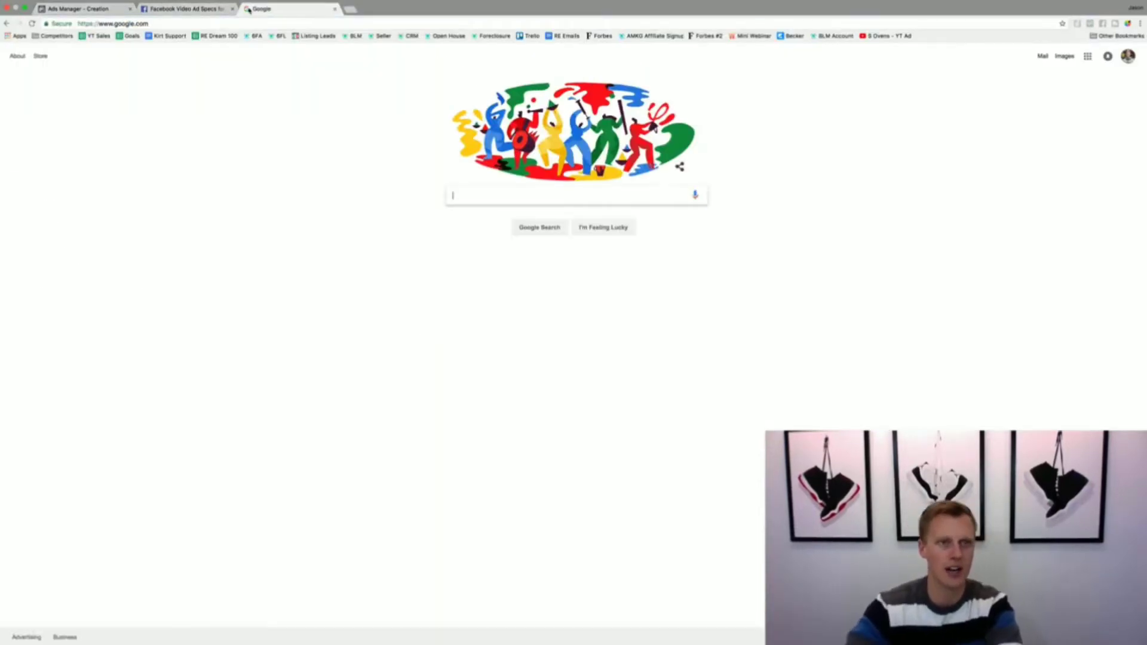
pyautogui.click(84, 8)
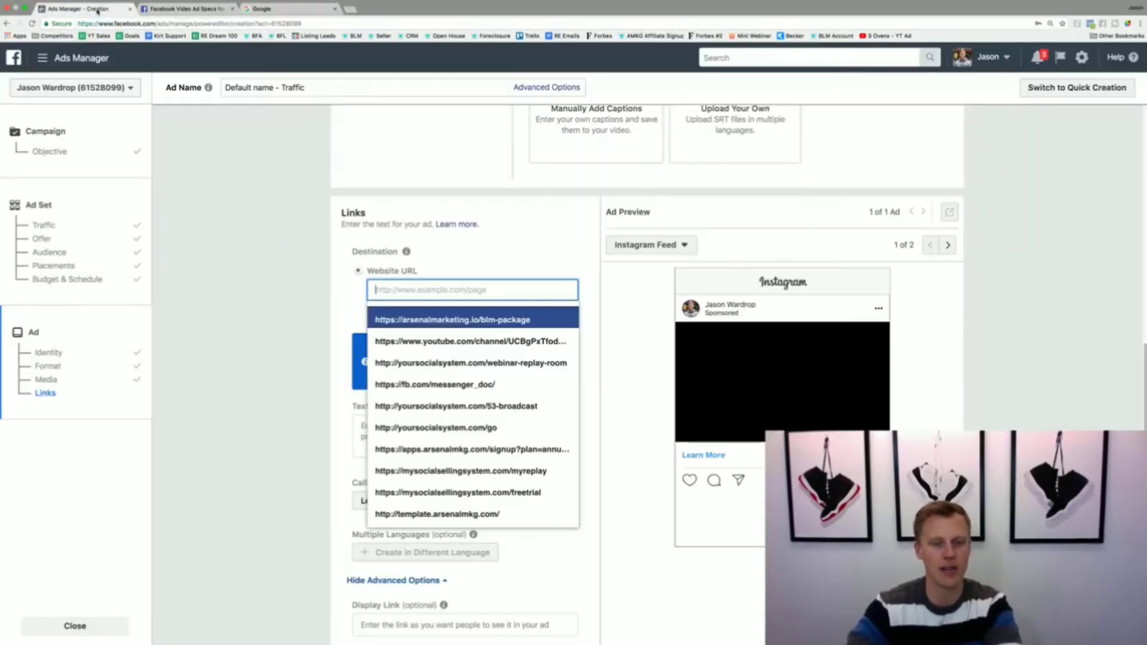
pyautogui.write('https://www.google.com/')
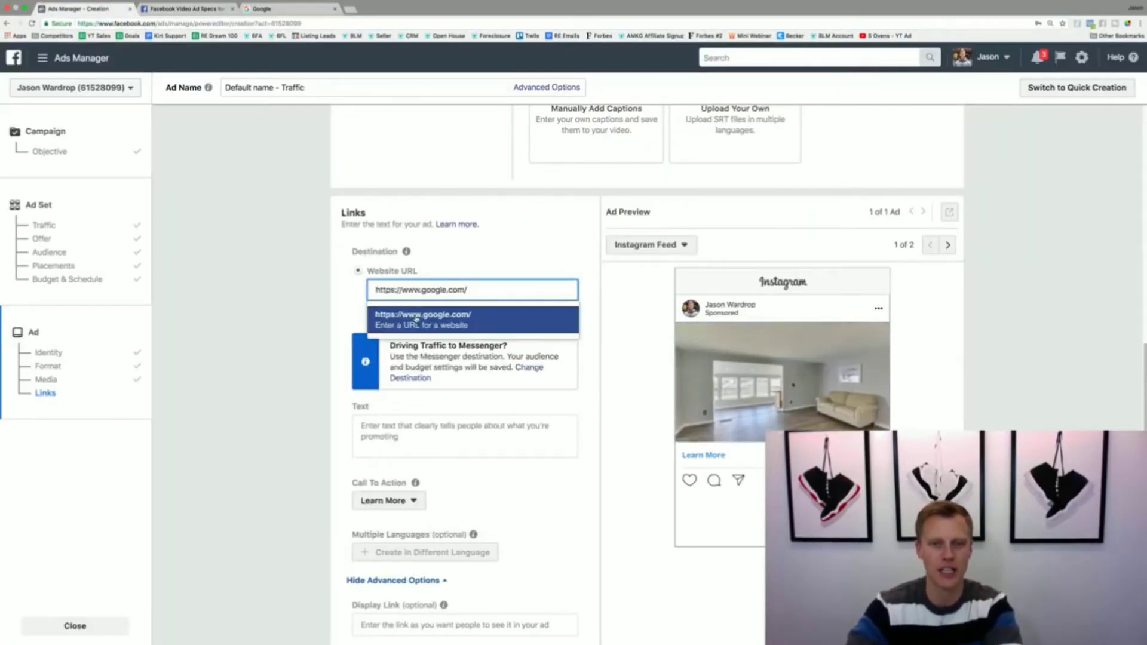
pyautogui.click(430, 311)
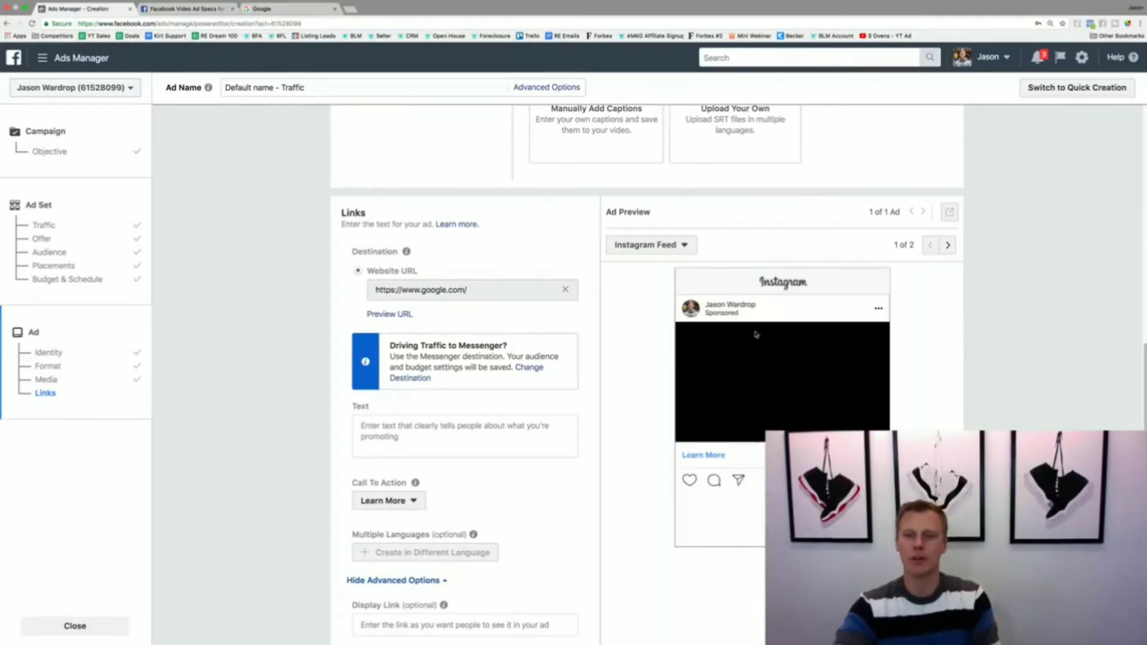
# Step: Preview the ad in Instagram Stories and look up the Instagram Stories video requirements on the Facebook video ad specs page
pyautogui.click(947, 245)
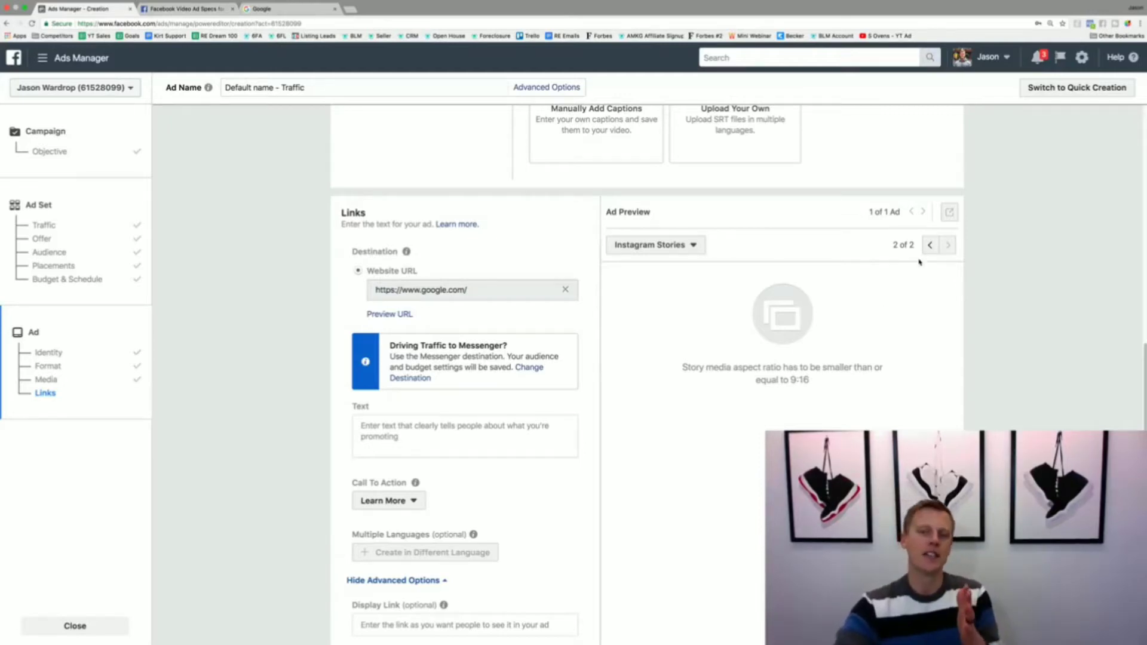
pyautogui.click(182, 9)
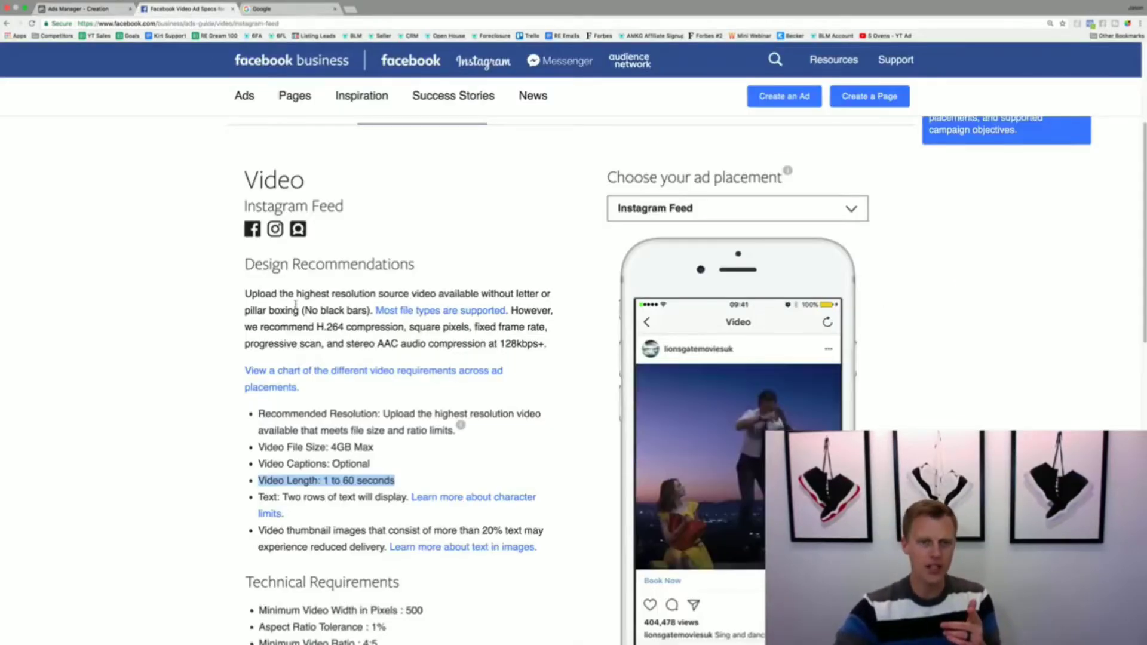
pyautogui.click(680, 208)
pyautogui.click(681, 351)
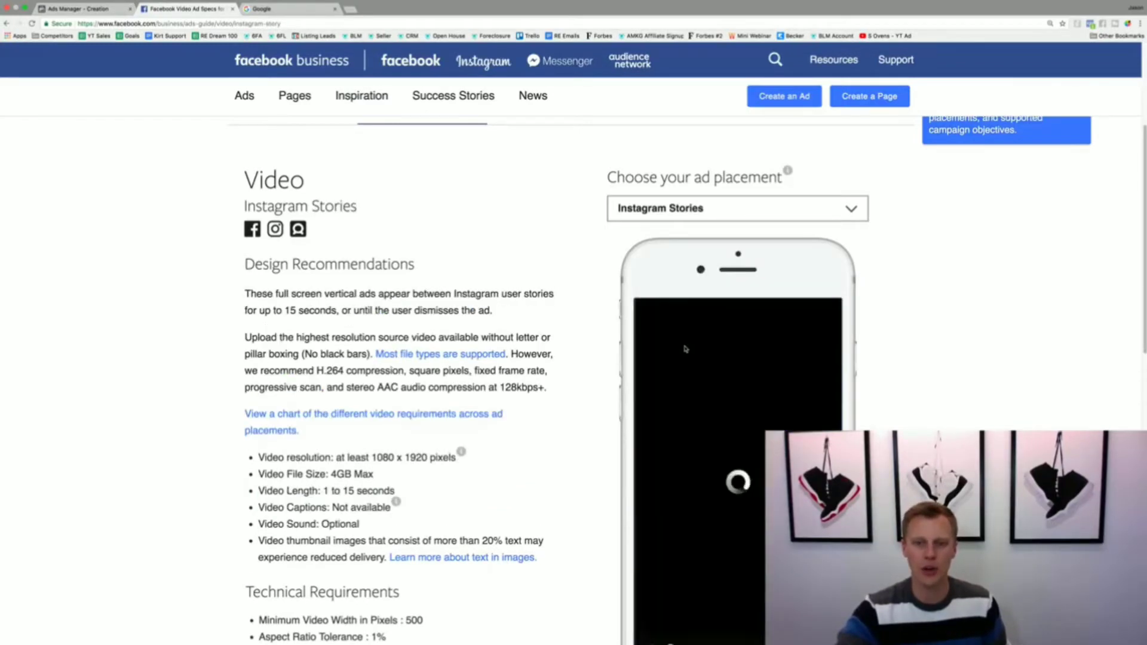
pyautogui.scroll(-2, 188, 420)
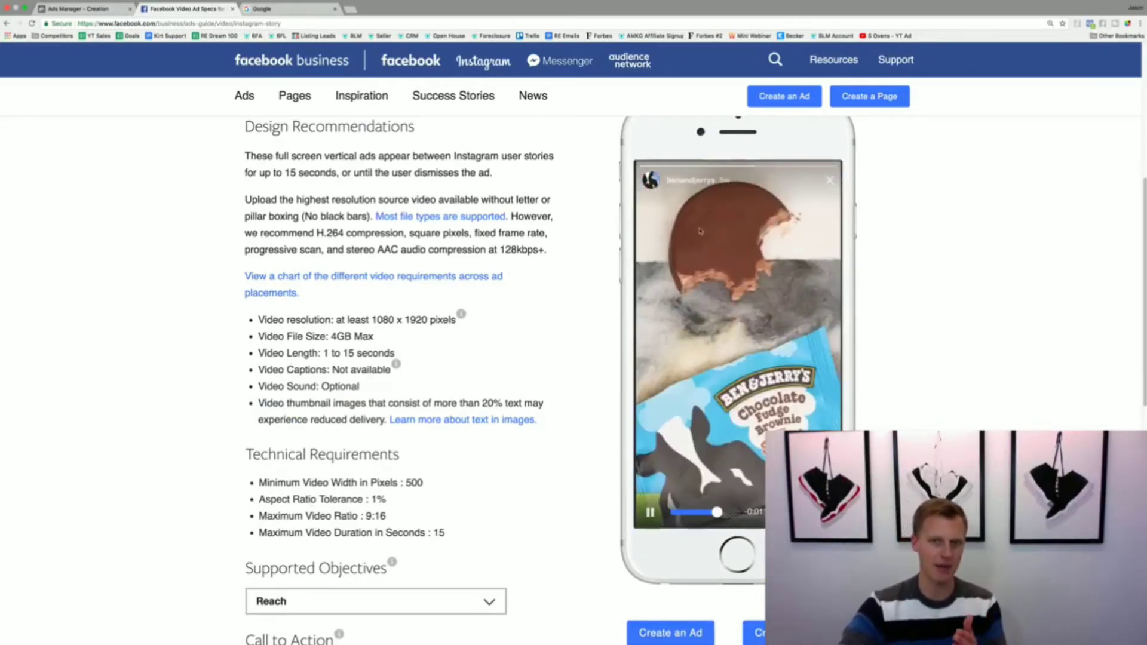
# Step: Return to Ads Manager, review the ad's video section, and switch the ad preview back to Instagram Feed
pyautogui.click(93, 10)
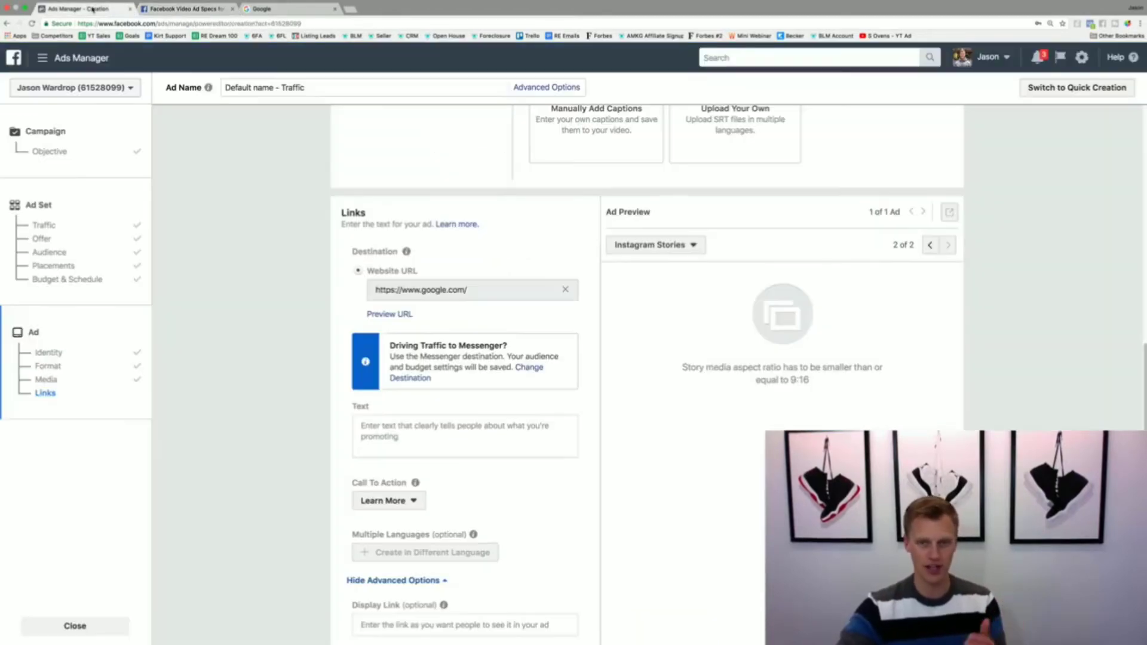
pyautogui.scroll(5, 358, 395)
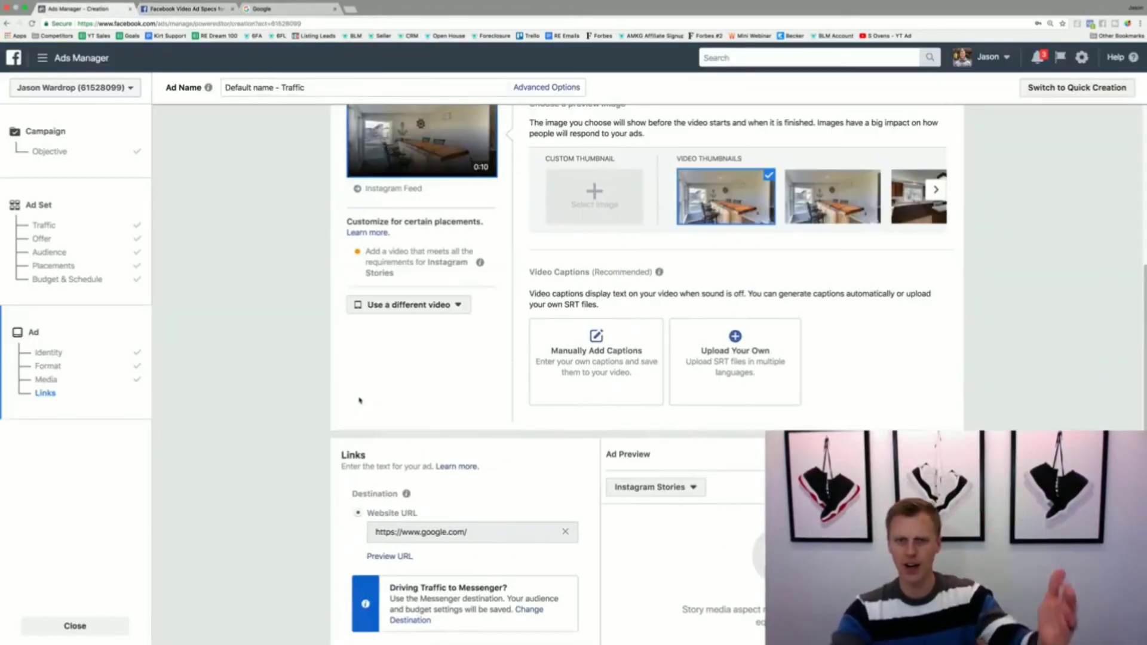
pyautogui.scroll(2, 358, 395)
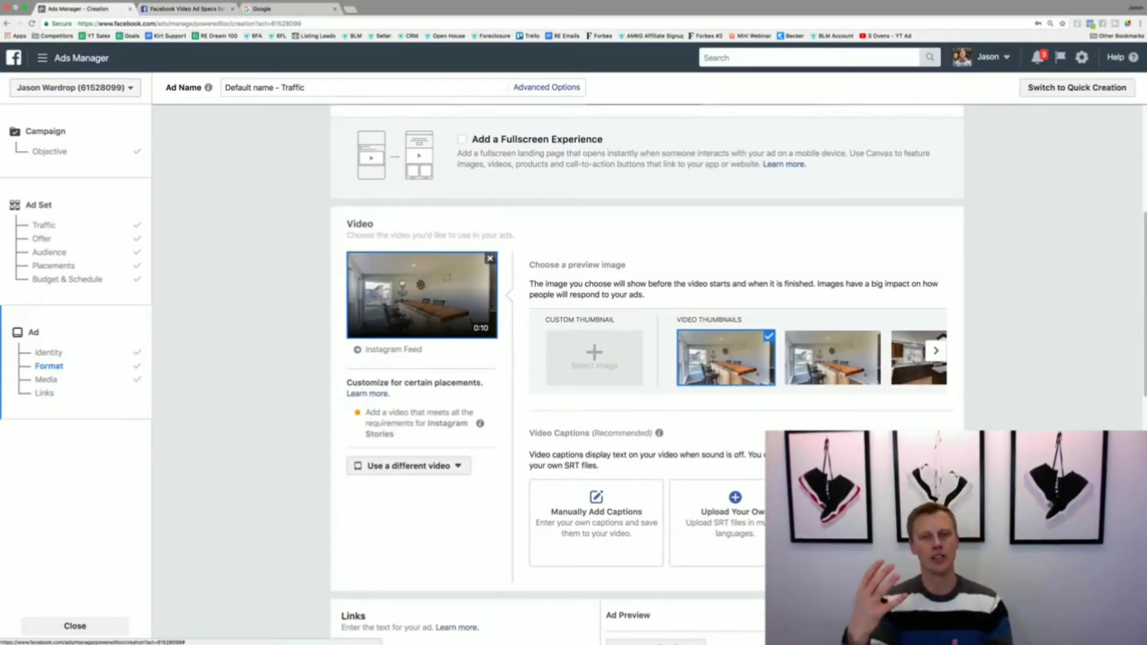
pyautogui.scroll(-7, 410, 319)
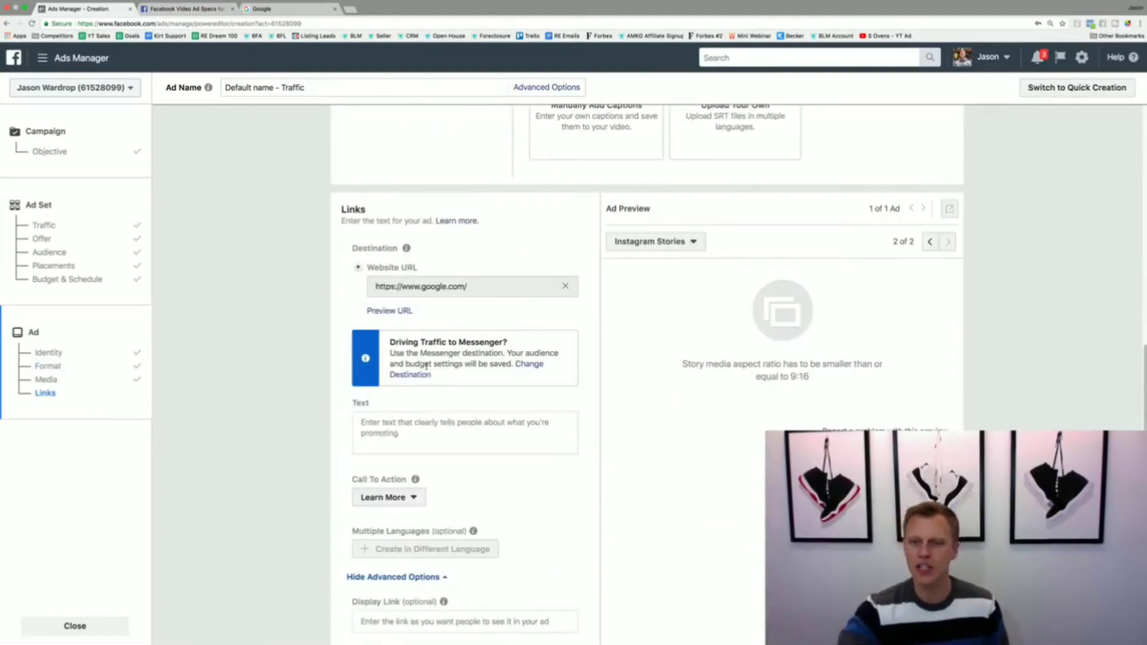
pyautogui.click(929, 241)
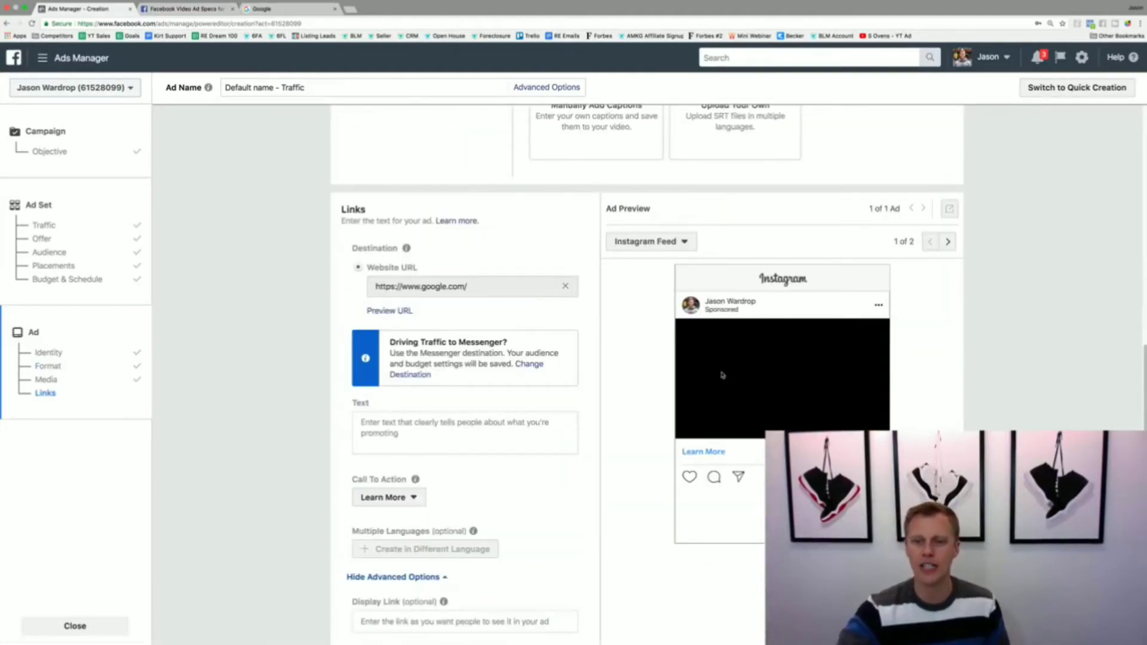
# Step: Enter "Type your text..." as the ad's text
pyautogui.click(475, 423)
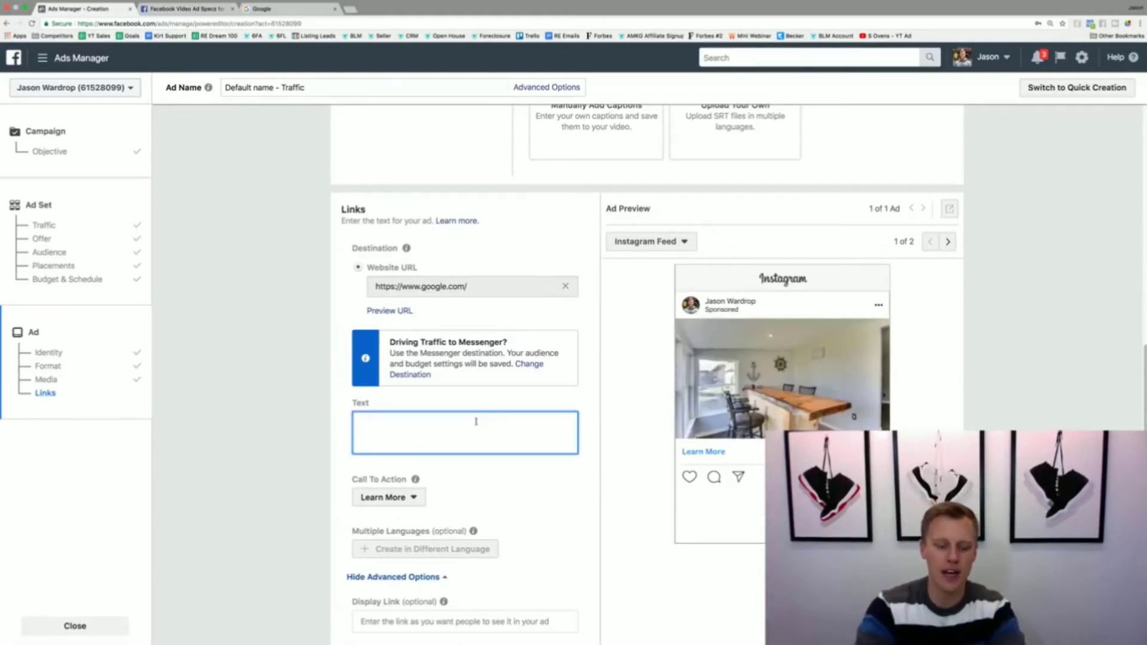
pyautogui.write('Type your text...')
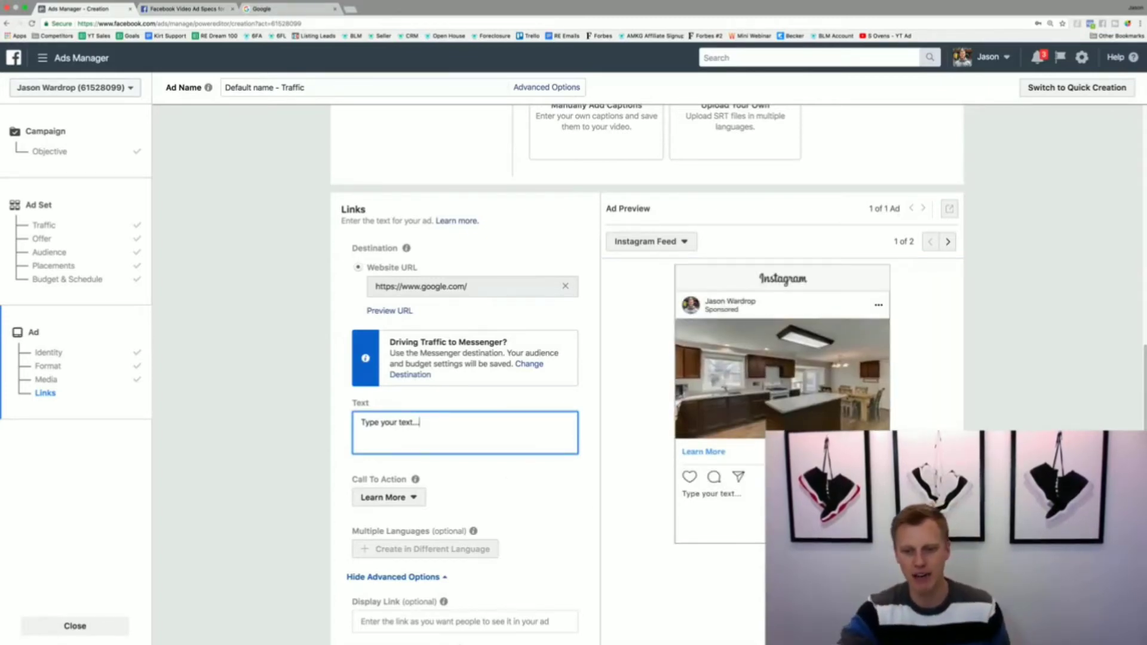
# Step: Choose Learn More as the ad's call to action, and review the remaining link options and conversion tracking settings
pyautogui.scroll(-1, 508, 480)
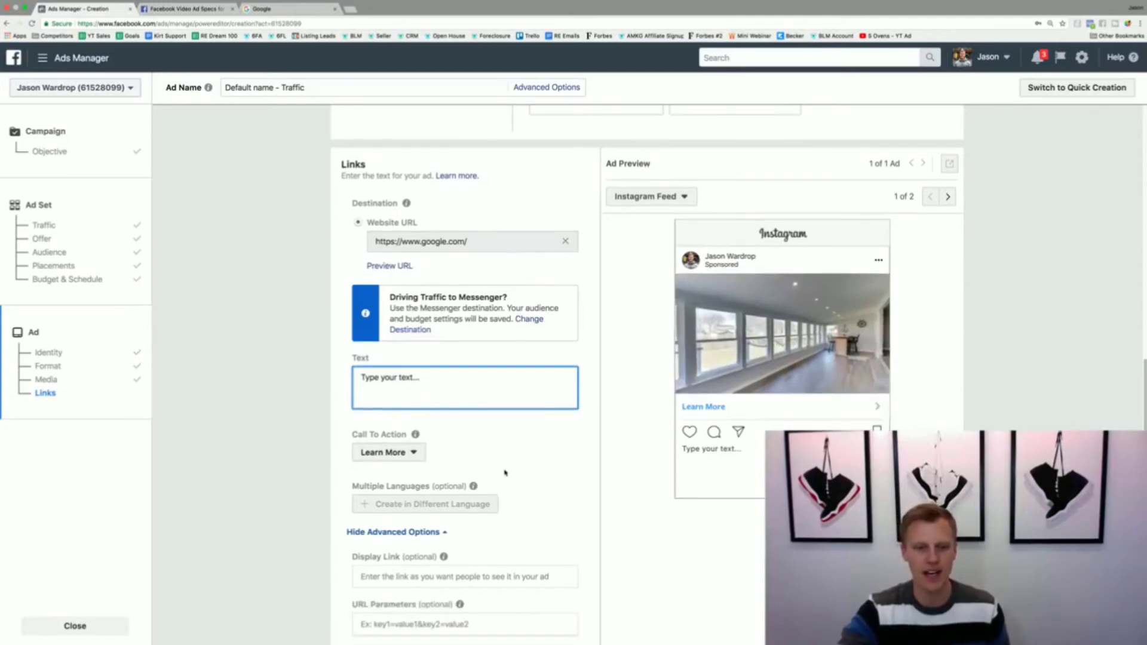
pyautogui.click(418, 457)
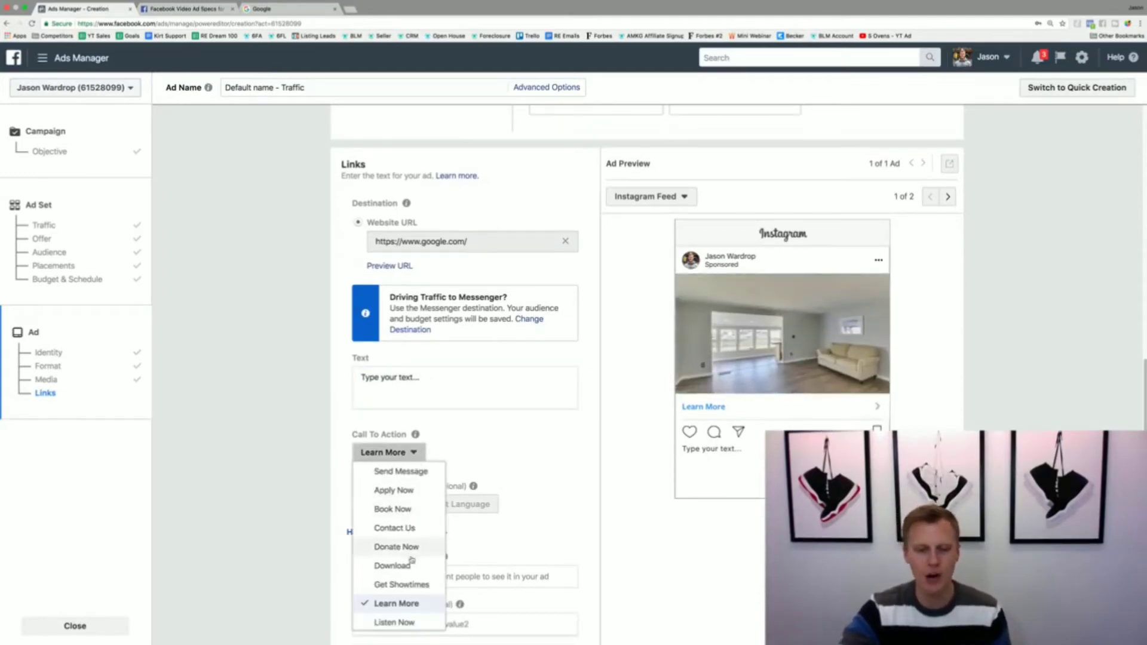
pyautogui.scroll(-2, 411, 560)
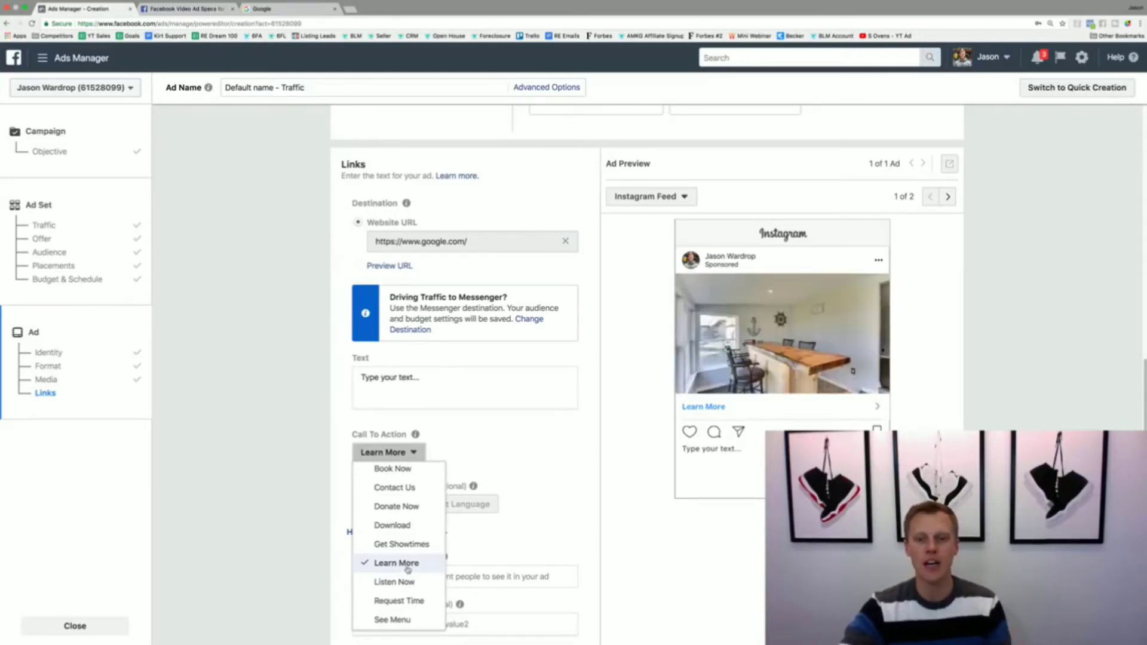
pyautogui.click(408, 567)
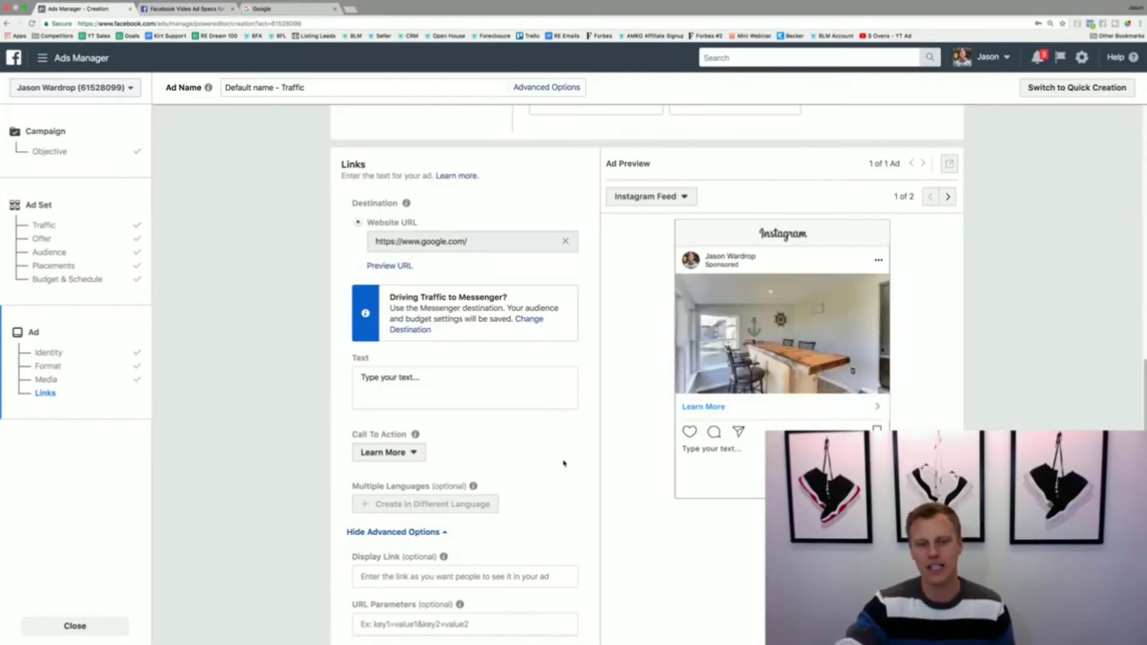
pyautogui.scroll(-2, 593, 440)
pyautogui.scroll(-2, 593, 441)
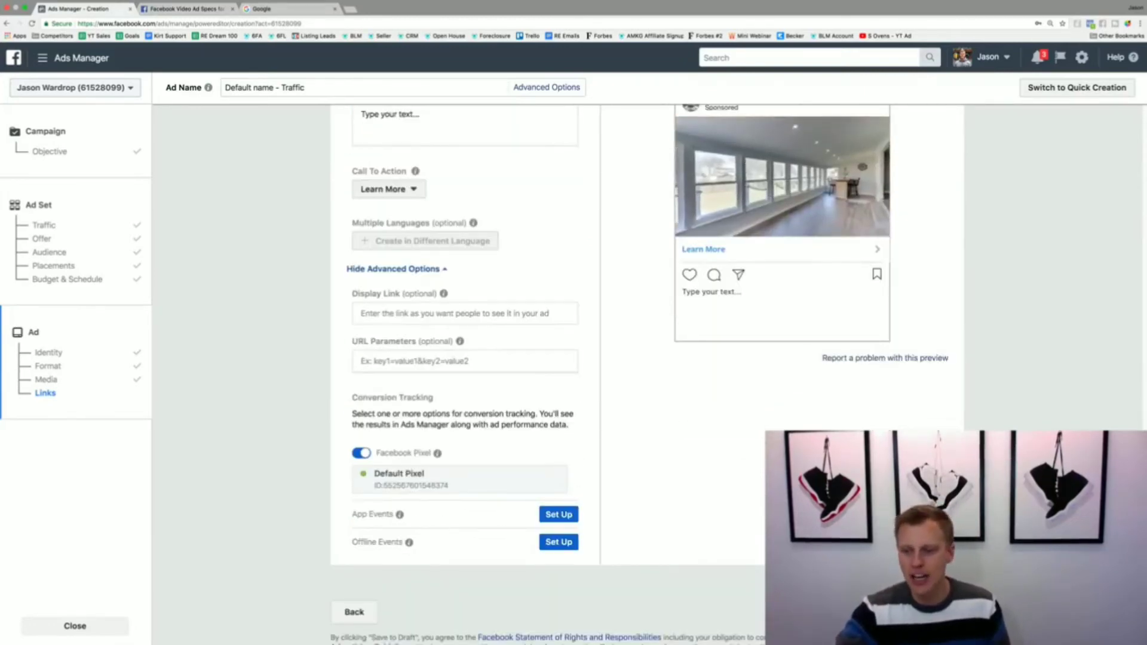
pyautogui.scroll(4, 686, 531)
pyautogui.scroll(1, 640, 532)
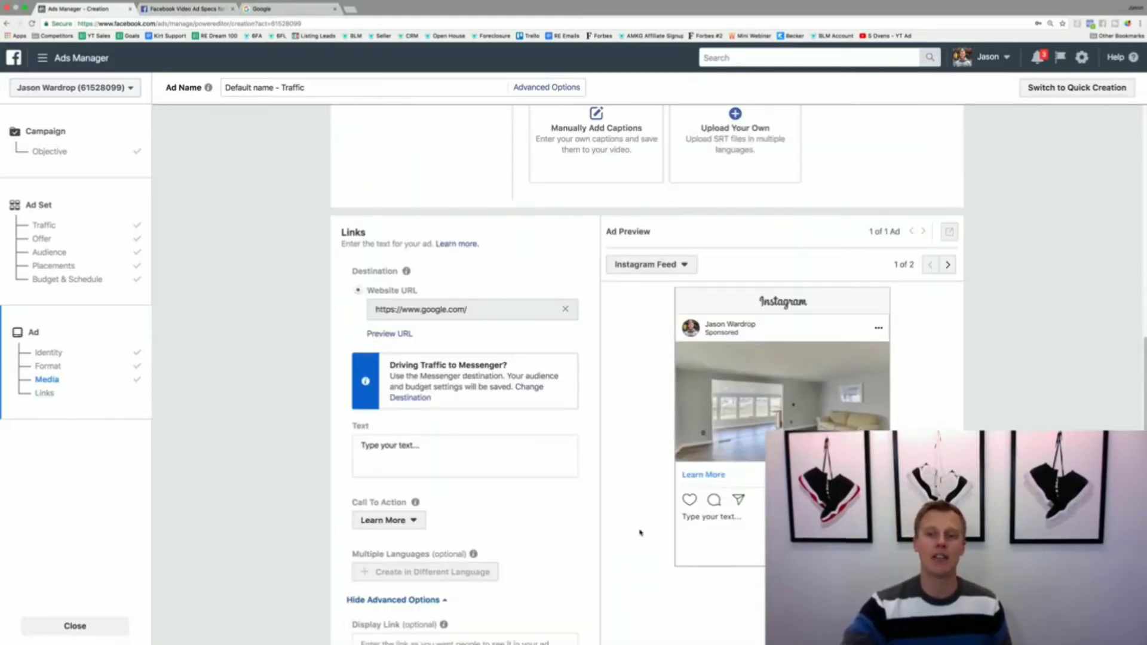